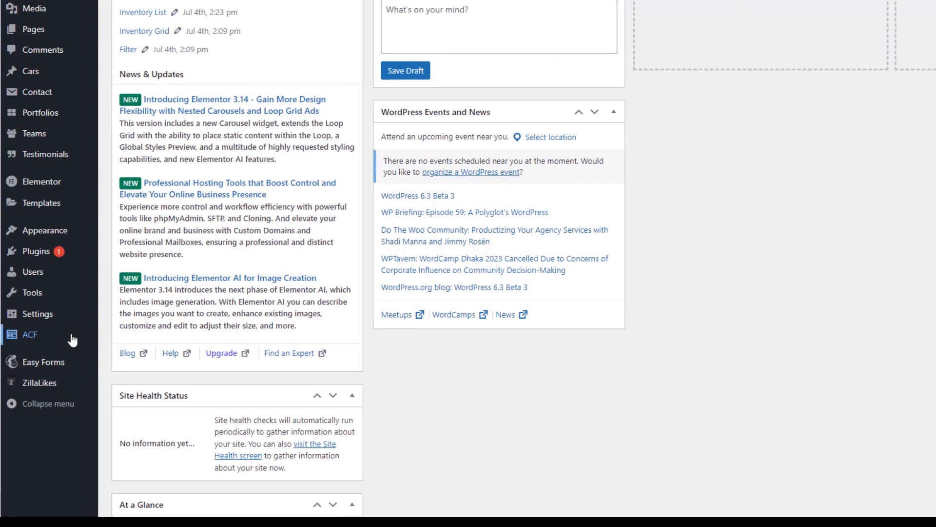
Review the ACF post types, taxonomies and field groups, including the fields in the Specifications group.
{"action": "mouse_move", "coordinate": [72, 340]}
{"action": "left_click", "coordinate": [132, 358]}
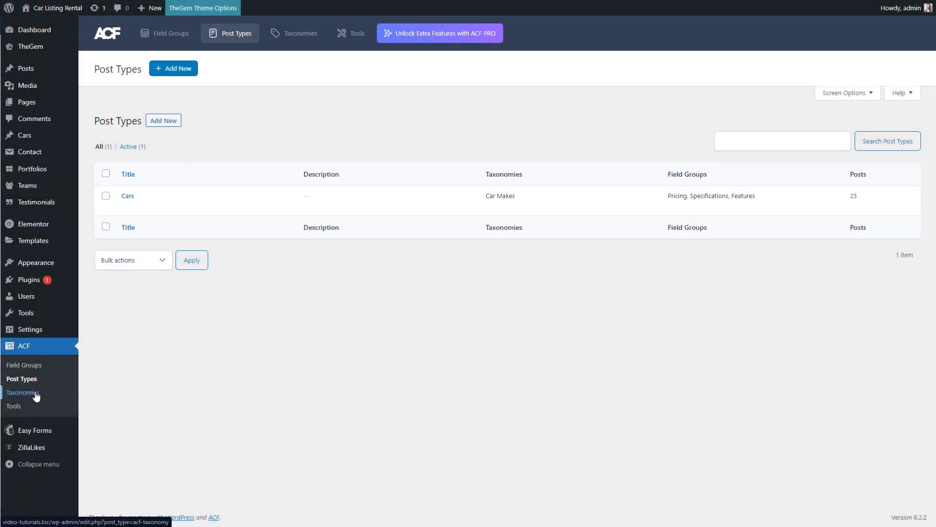
{"action": "left_click", "coordinate": [36, 395]}
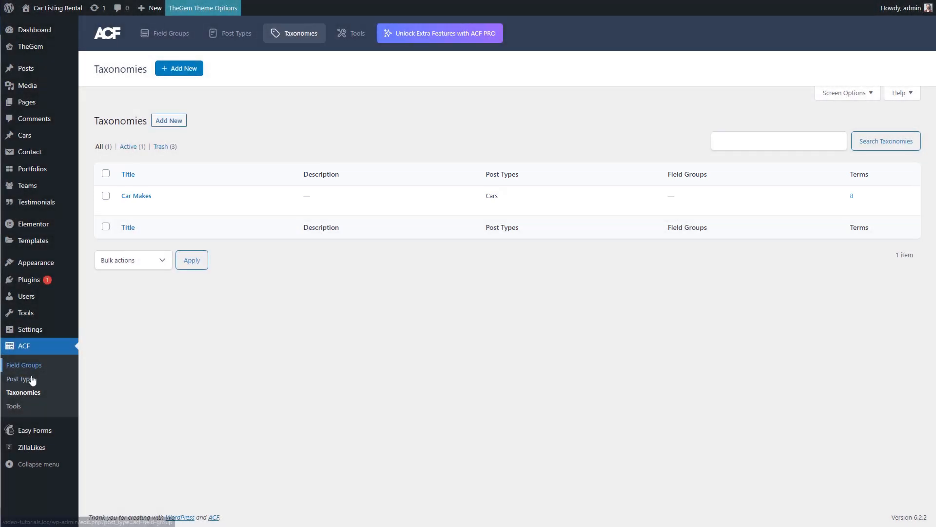
{"action": "left_click", "coordinate": [30, 365]}
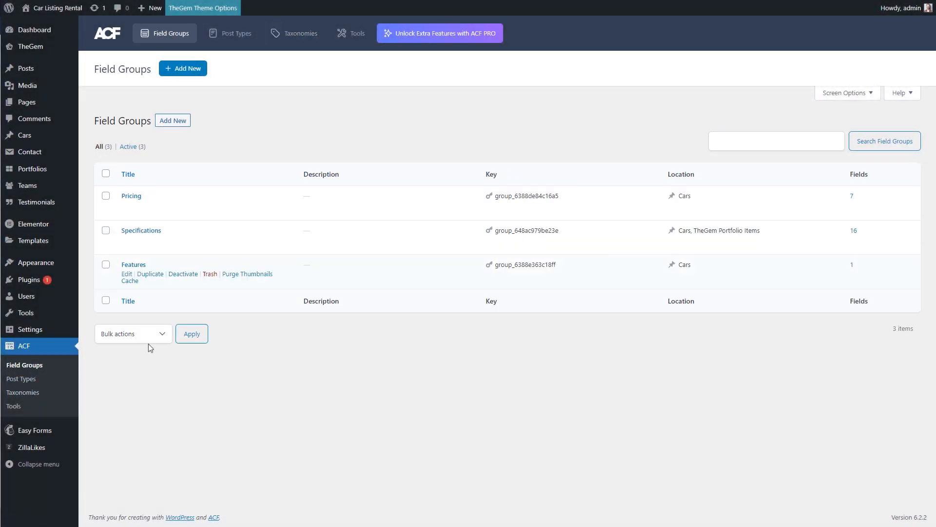
{"action": "left_click", "coordinate": [854, 230]}
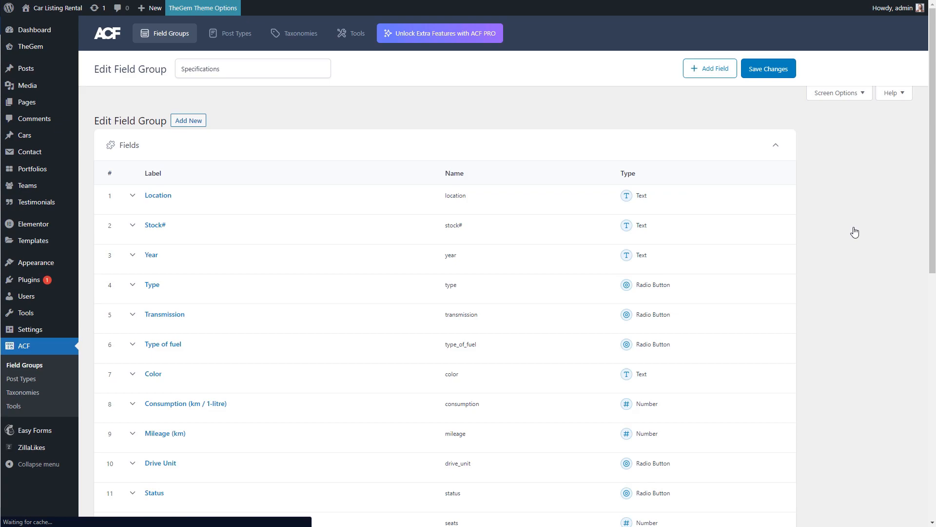
{"action": "scroll", "coordinate": [854, 232], "scroll_direction": "down", "scroll_amount": 4}
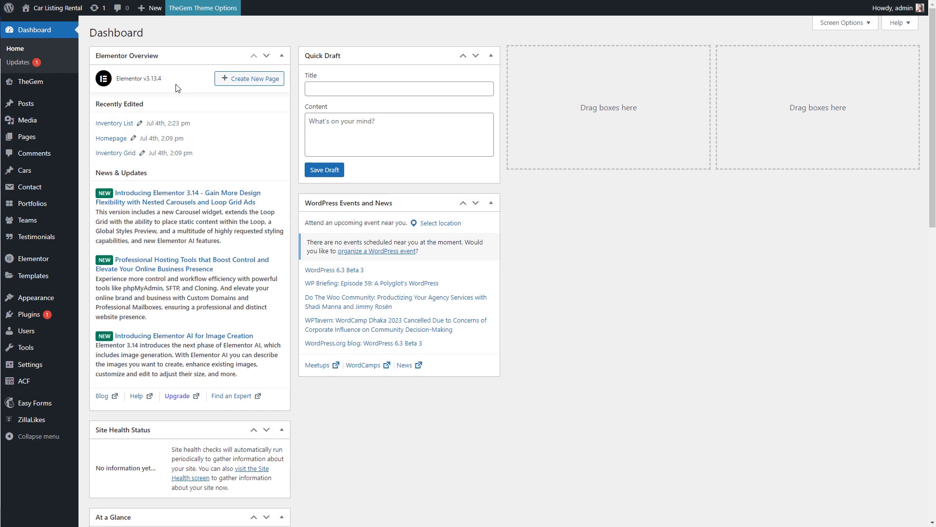
Create a Loop Item template named "My Loop Item" in TheGem Templates Builder.
{"action": "mouse_move", "coordinate": [43, 82]}
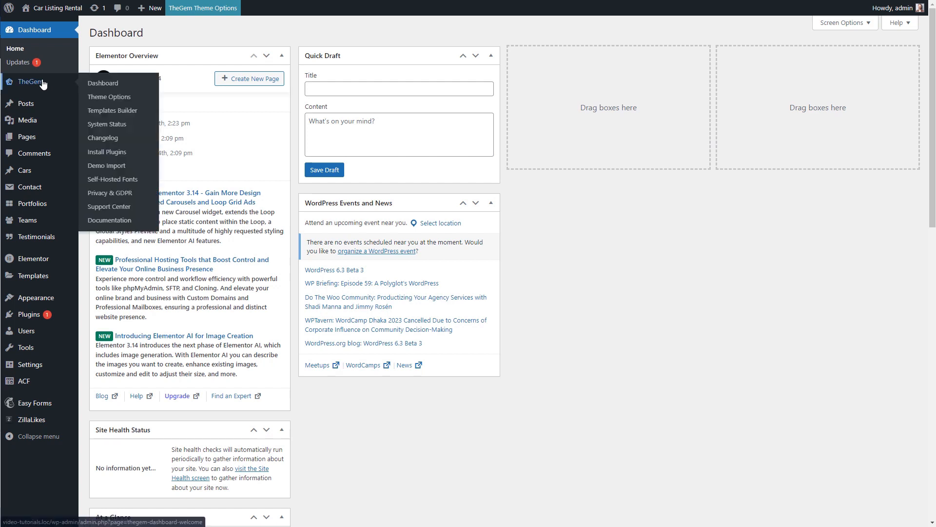
{"action": "left_click", "coordinate": [111, 114]}
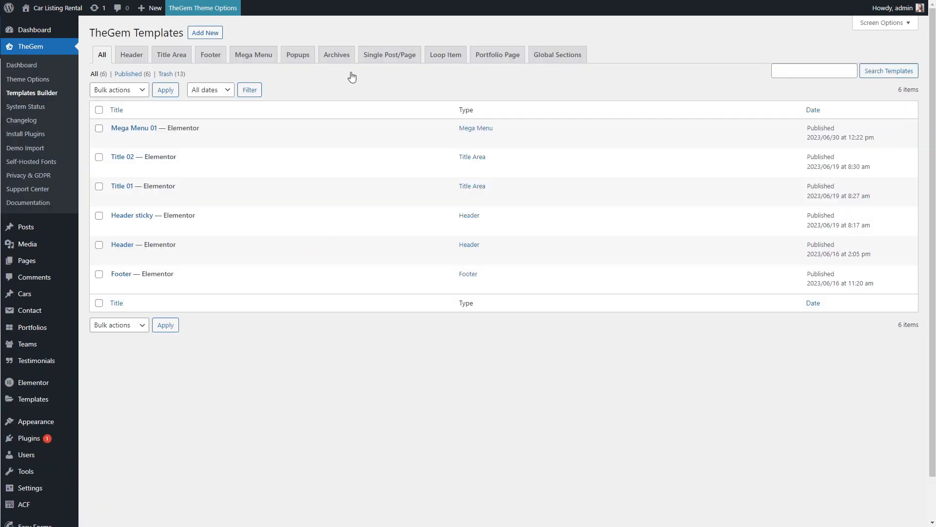
{"action": "left_click", "coordinate": [442, 59]}
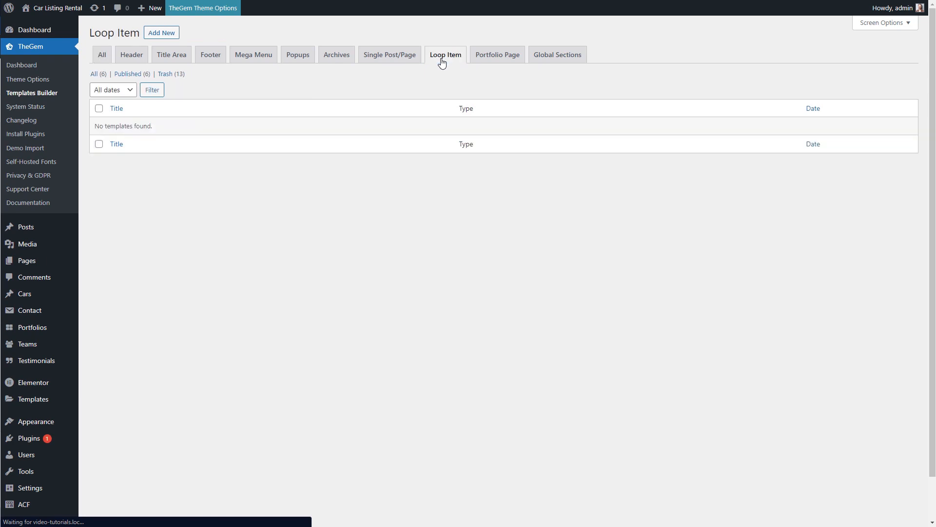
{"action": "left_click", "coordinate": [175, 35]}
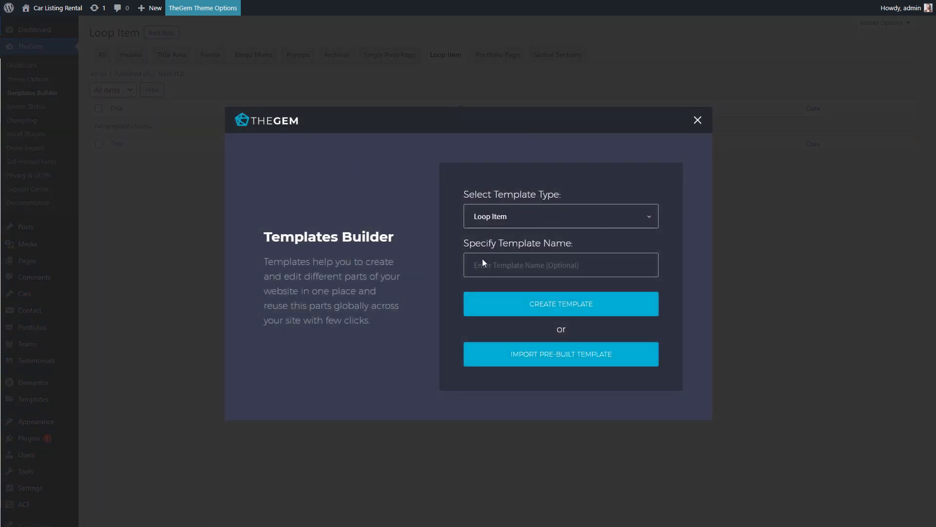
{"action": "type", "text": "My Loop Item"}
{"action": "left_click", "coordinate": [512, 306]}
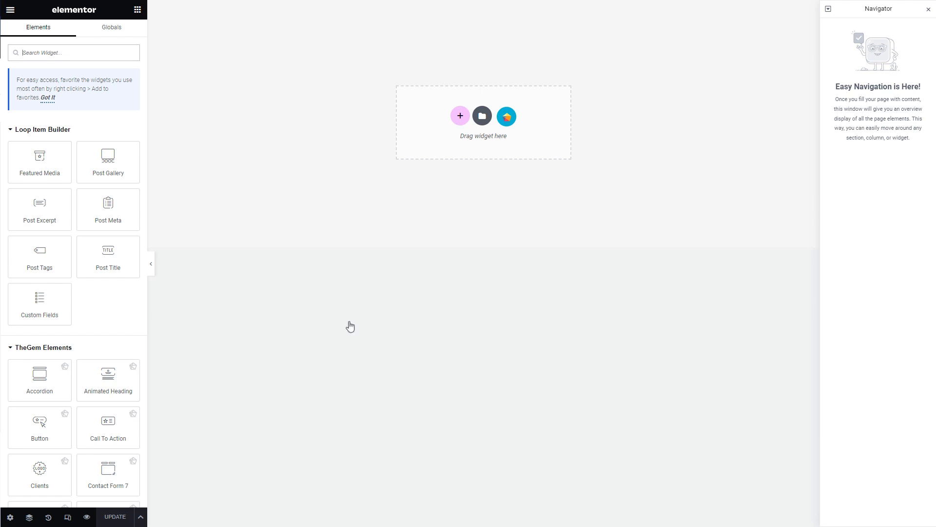
Preview the template's dynamic content as Cars with Audi RS7, and set the preview width to 800 px.
{"action": "scroll", "coordinate": [139, 345], "scroll_direction": "down", "scroll_amount": 5}
{"action": "scroll", "coordinate": [139, 344], "scroll_direction": "down", "scroll_amount": 1}
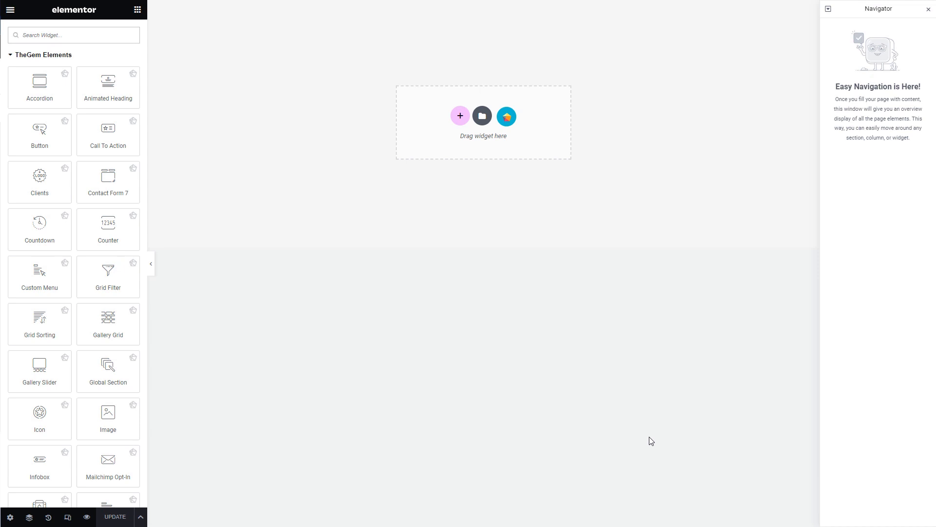
{"action": "left_click", "coordinate": [10, 518]}
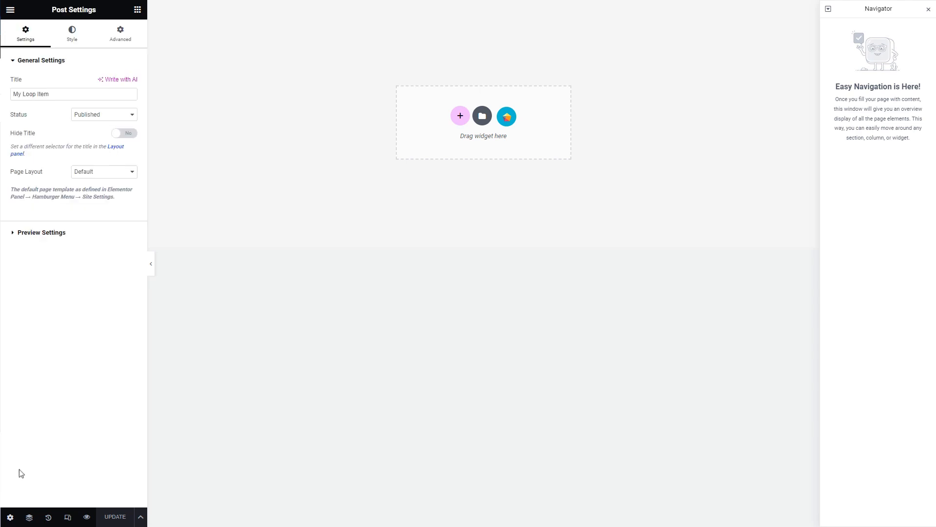
{"action": "left_click", "coordinate": [54, 235]}
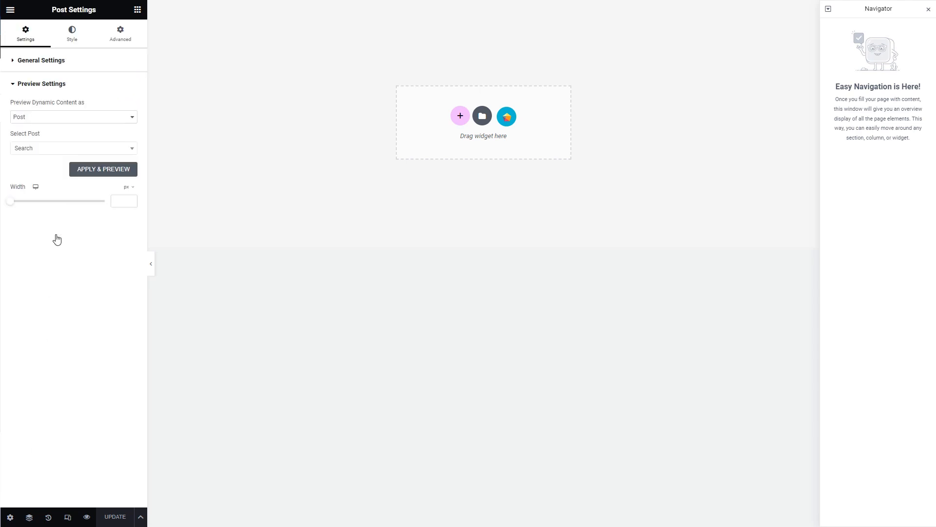
{"action": "left_click", "coordinate": [64, 118]}
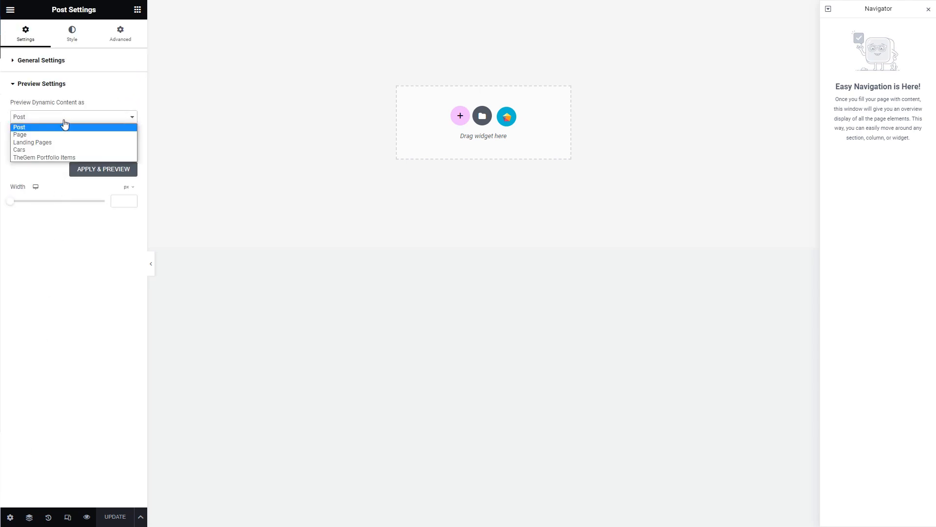
{"action": "left_click", "coordinate": [51, 151]}
{"action": "left_click", "coordinate": [50, 149]}
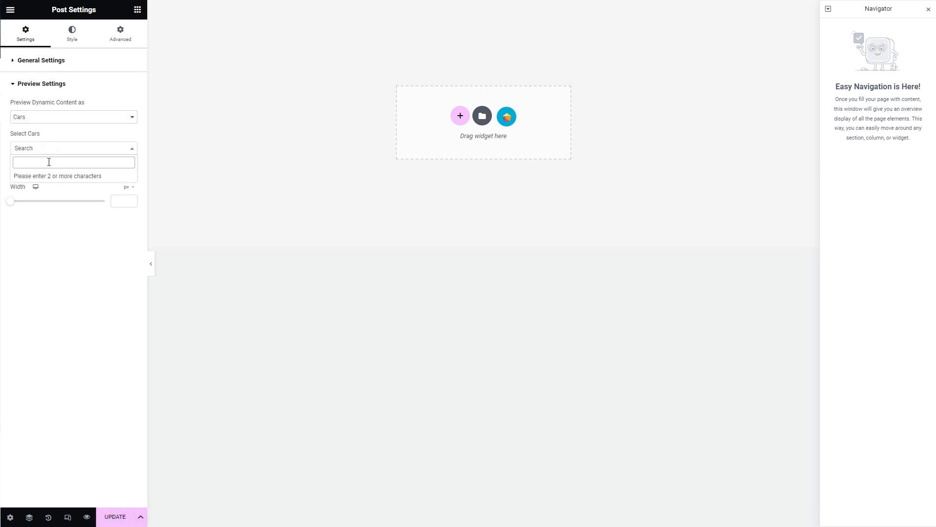
{"action": "left_click", "coordinate": [49, 174]}
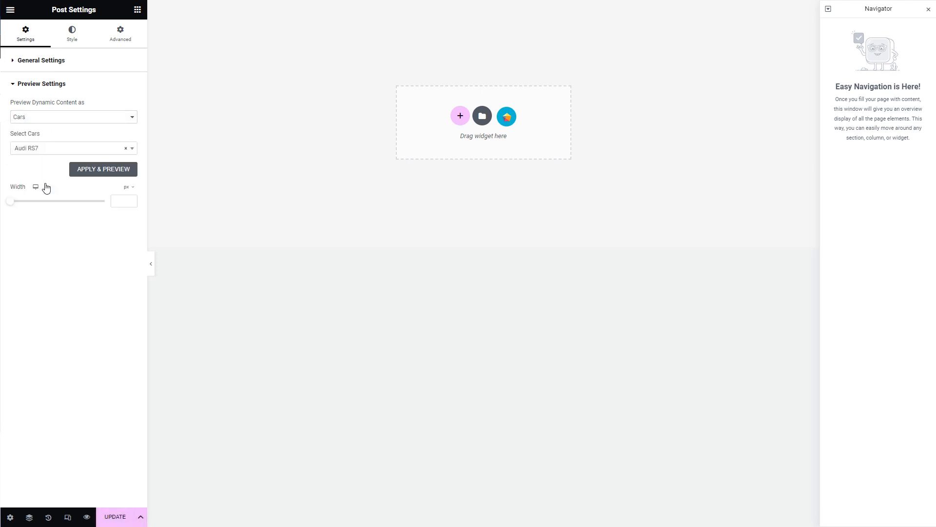
{"action": "left_click", "coordinate": [119, 201]}
{"action": "type", "text": "800"}
{"action": "left_click", "coordinate": [107, 176]}
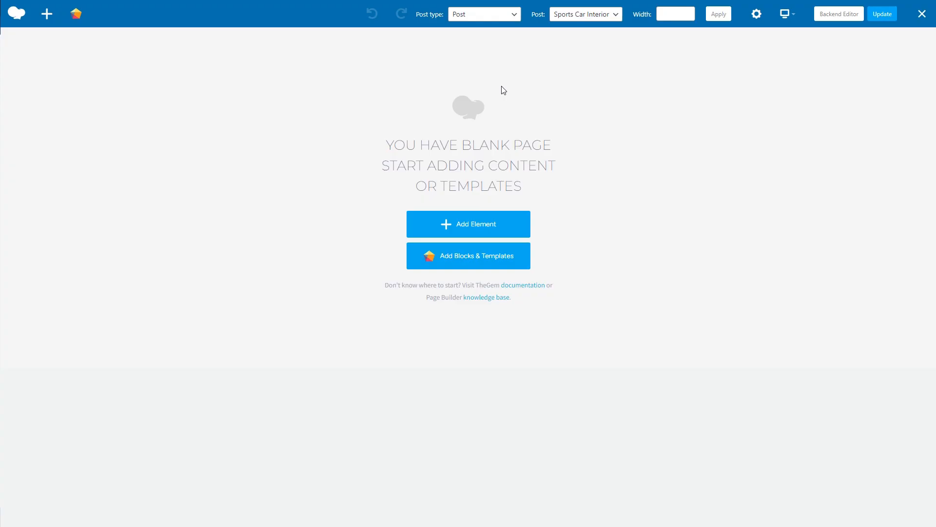
In the WPBakery editor, set the preview post type to Cars, choose BMW M4 and apply the preview.
{"action": "left_click", "coordinate": [513, 16]}
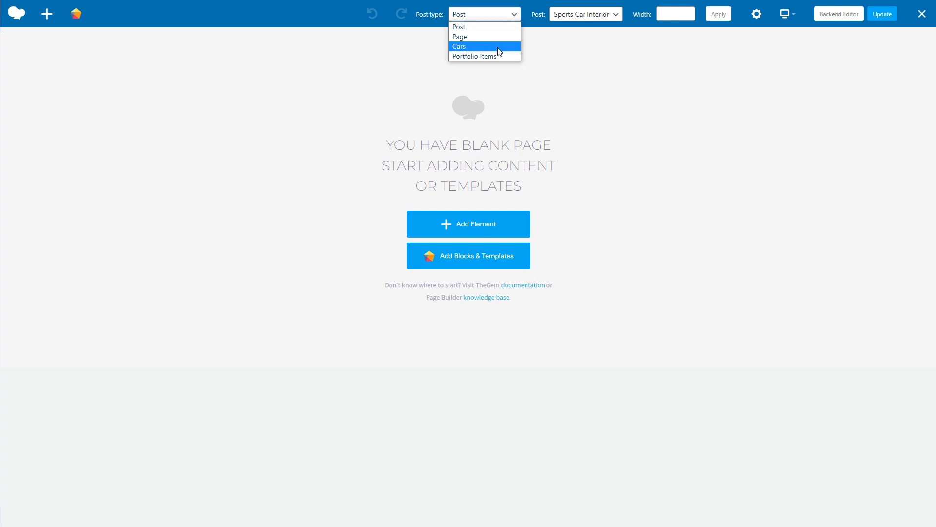
{"action": "left_click", "coordinate": [505, 45]}
{"action": "left_click", "coordinate": [577, 20]}
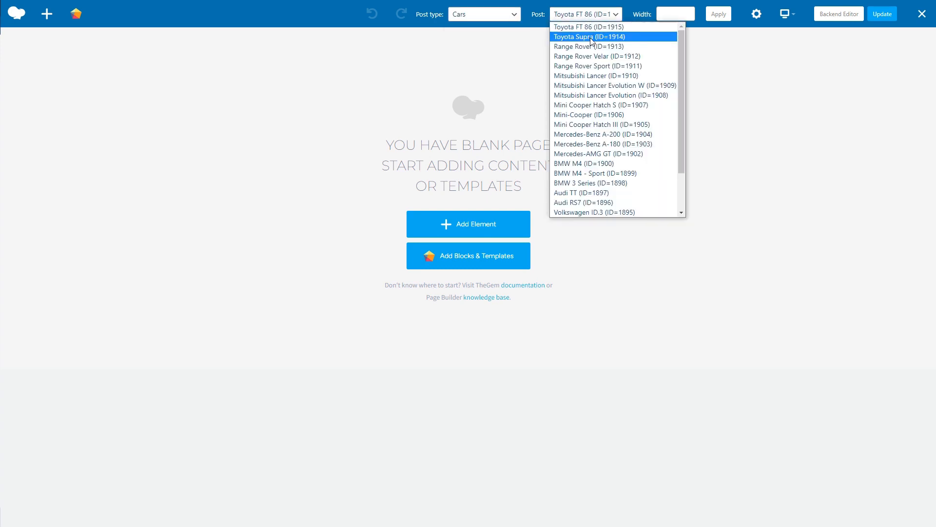
{"action": "left_click", "coordinate": [586, 164]}
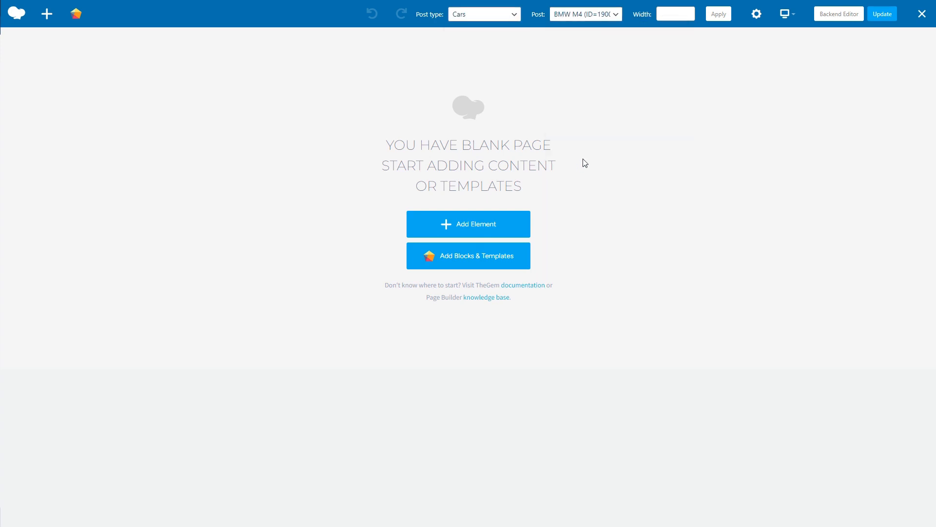
{"action": "left_click", "coordinate": [723, 14]}
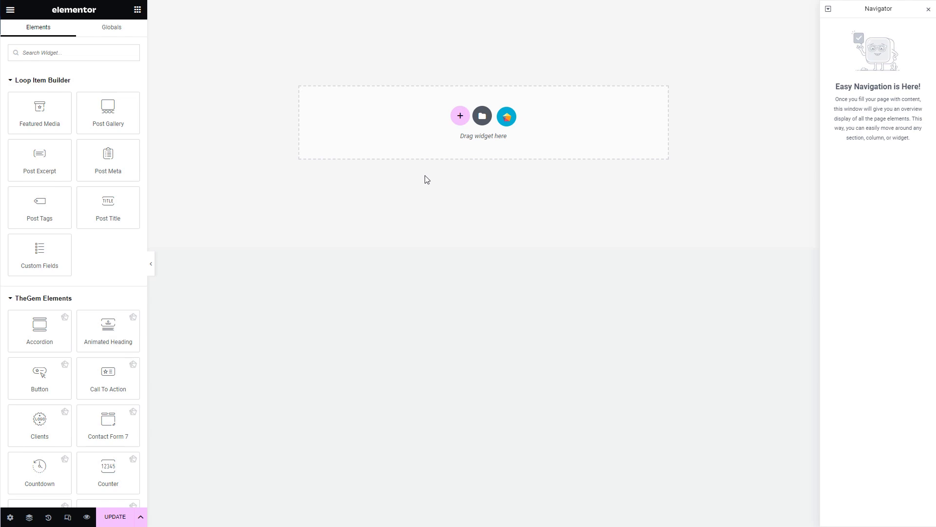
In the Elementor editor, add a two-column section and make its first column slightly narrower than the second.
{"action": "left_click", "coordinate": [460, 121]}
{"action": "left_click", "coordinate": [415, 147]}
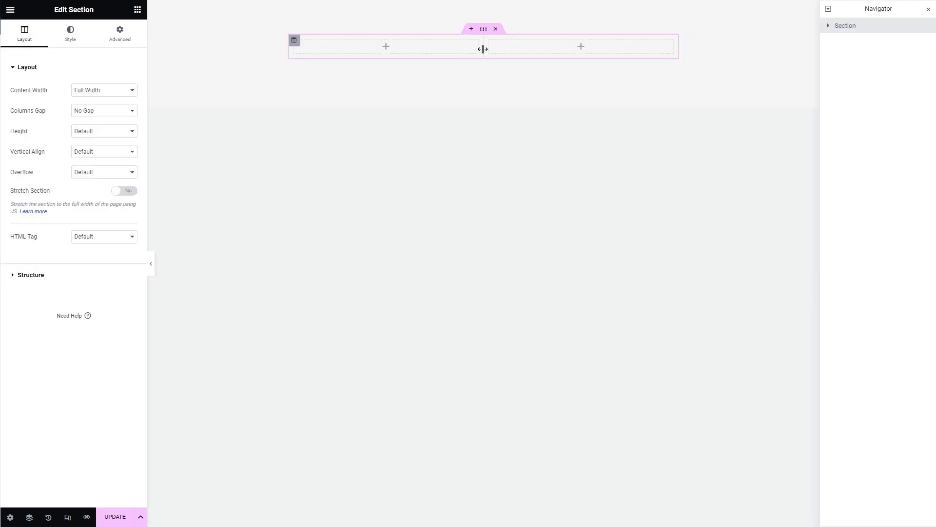
{"action": "left_click_drag", "start_coordinate": [483, 46], "coordinate": [462, 52]}
Add a box shadow to the section and lighten the shadow's colour.
{"action": "left_click", "coordinate": [71, 33]}
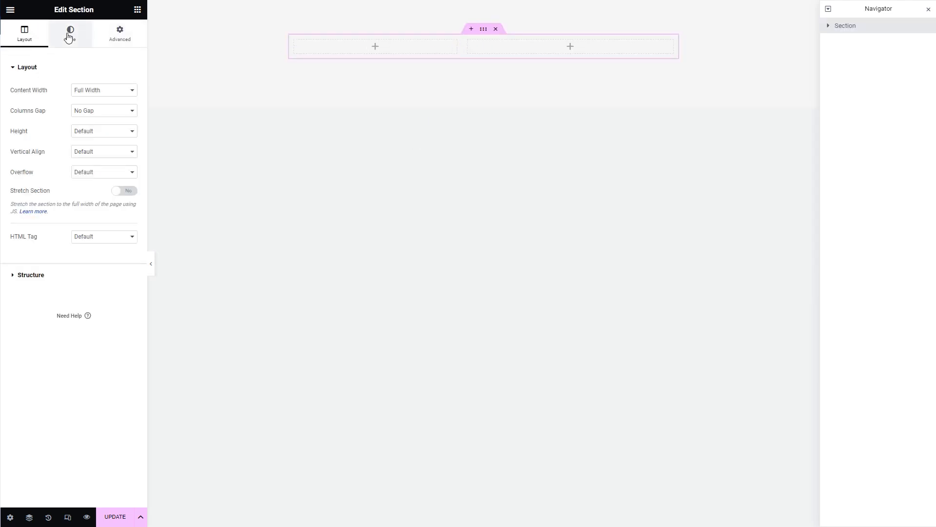
{"action": "left_click", "coordinate": [53, 195]}
{"action": "left_click", "coordinate": [131, 239]}
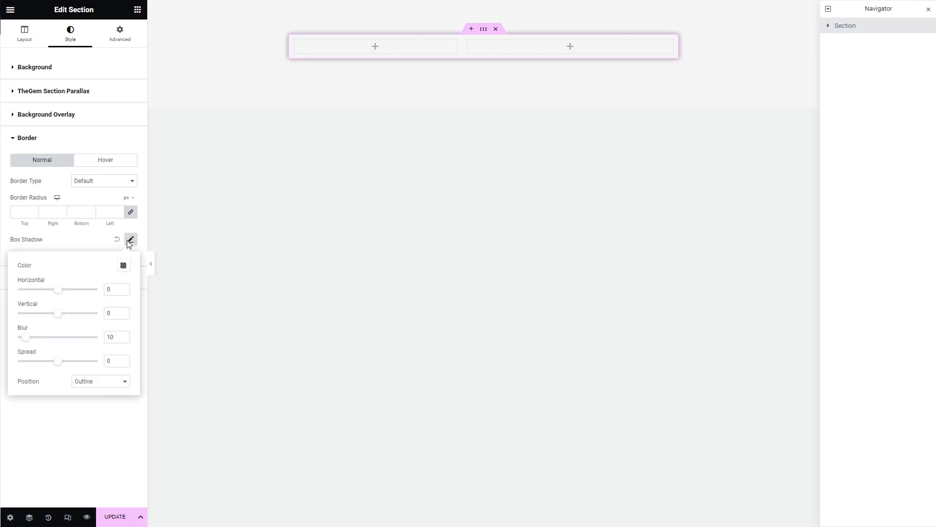
{"action": "left_click", "coordinate": [125, 265]}
{"action": "left_click", "coordinate": [115, 434]}
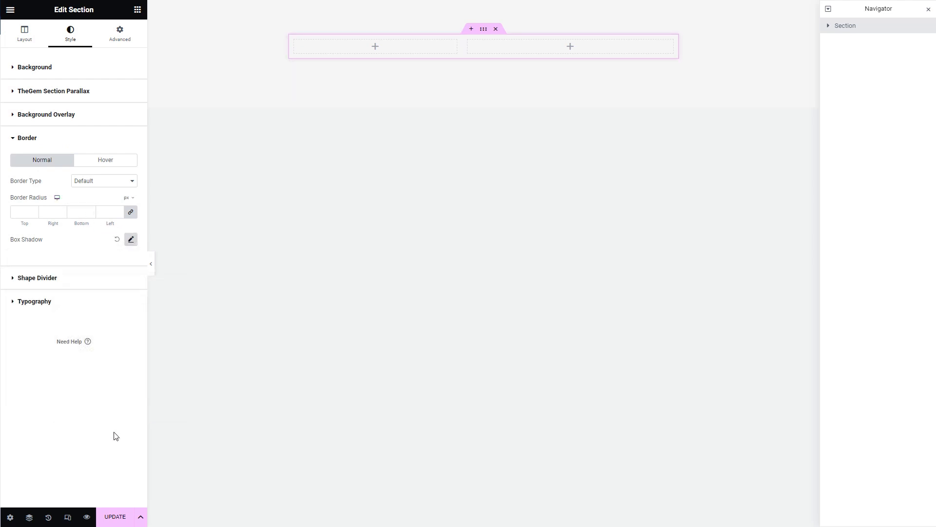
Add a Featured Media widget to the first column with Full Size image size and an image ratio of 1.39.
{"action": "left_click", "coordinate": [138, 9]}
{"action": "left_click_drag", "start_coordinate": [57, 122], "coordinate": [349, 57]}
{"action": "left_click", "coordinate": [104, 113]}
{"action": "left_click", "coordinate": [113, 138]}
{"action": "left_click", "coordinate": [119, 142]}
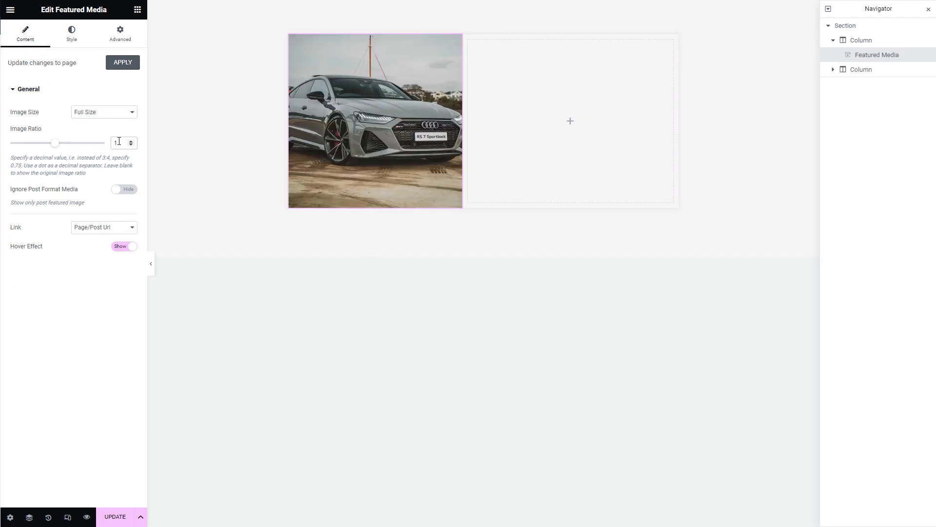
{"action": "type", "text": ".39"}
Add a Post Meta widget below the featured image and set its skin to Modern.
{"action": "left_click", "coordinate": [138, 11]}
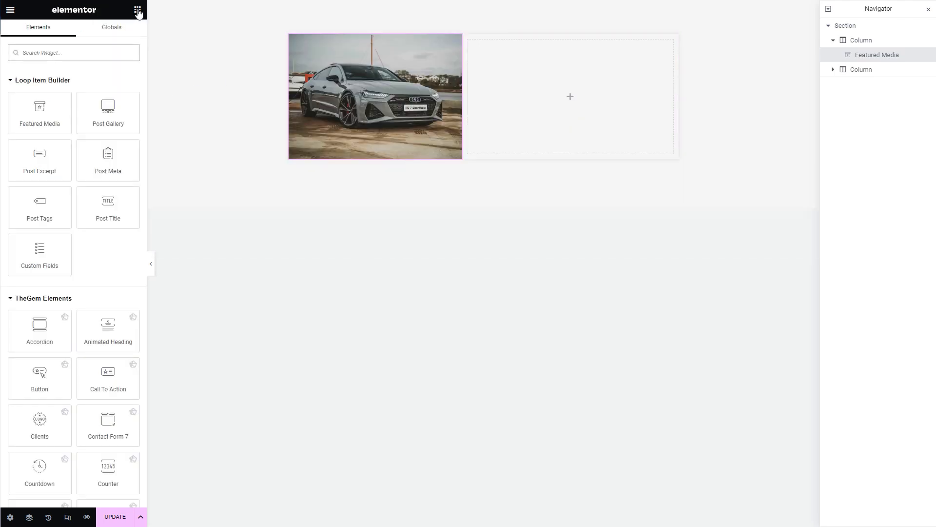
{"action": "left_click_drag", "start_coordinate": [106, 160], "coordinate": [334, 154]}
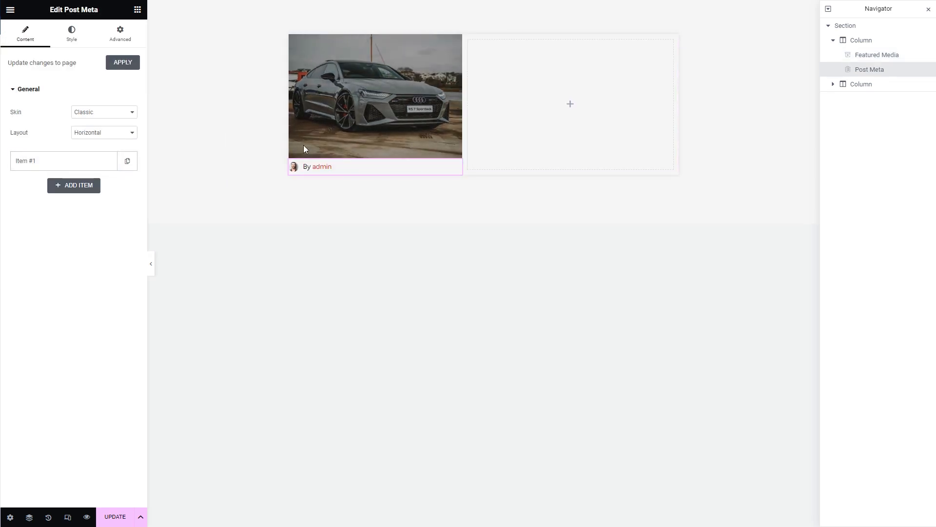
{"action": "left_click", "coordinate": [115, 114]}
{"action": "left_click", "coordinate": [102, 129]}
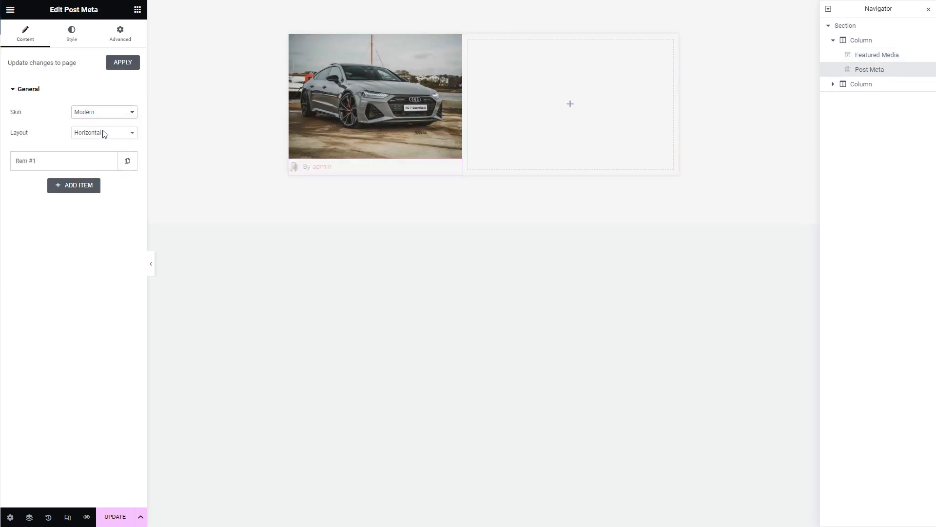
Set the first Post Meta item's type to Terms and its terms source to Car Makes.
{"action": "left_click", "coordinate": [90, 160]}
{"action": "left_click", "coordinate": [87, 185]}
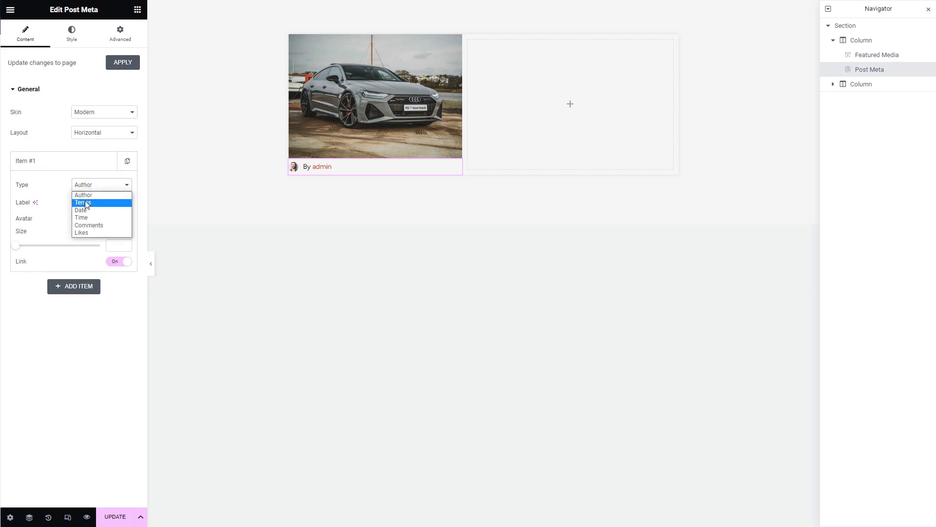
{"action": "left_click", "coordinate": [84, 203]}
{"action": "left_click", "coordinate": [87, 203]}
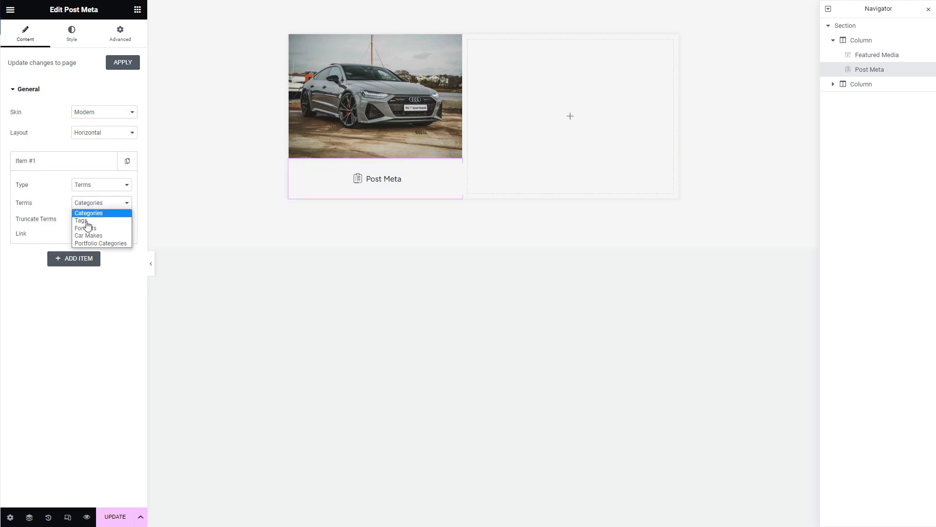
{"action": "left_click", "coordinate": [89, 236]}
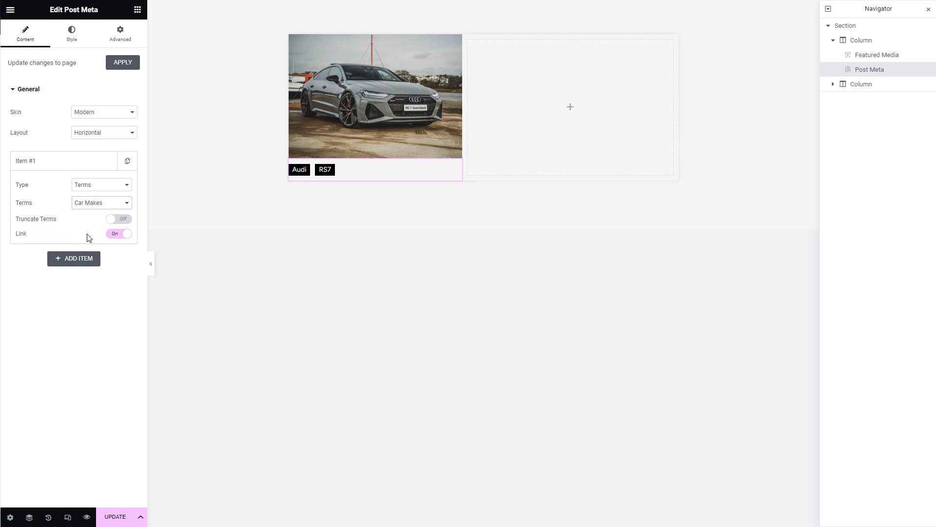
Set the Post Meta widget's position to Absolute so it overlays the featured image.
{"action": "left_click", "coordinate": [120, 34]}
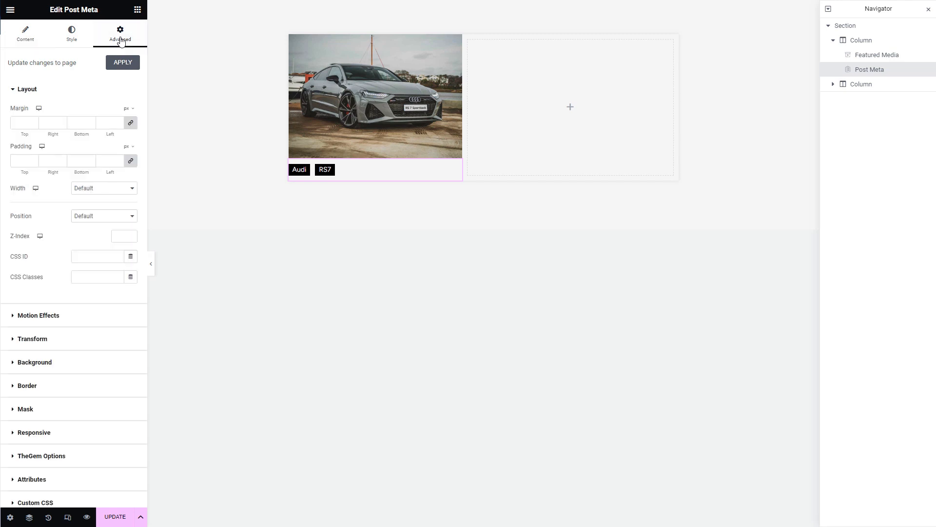
{"action": "left_click", "coordinate": [108, 215]}
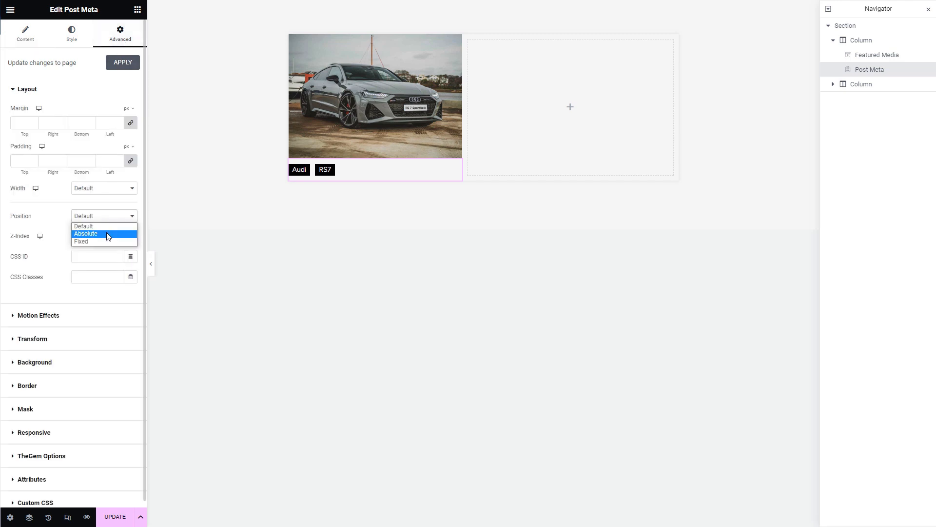
{"action": "left_click", "coordinate": [107, 234]}
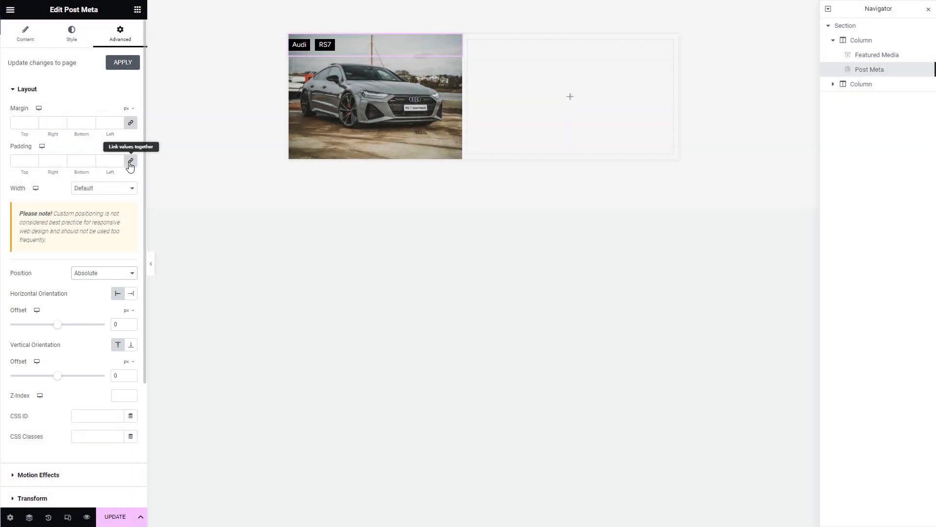
Unlink the Post Meta widget's margin values and give it a left margin.
{"action": "left_click", "coordinate": [132, 123]}
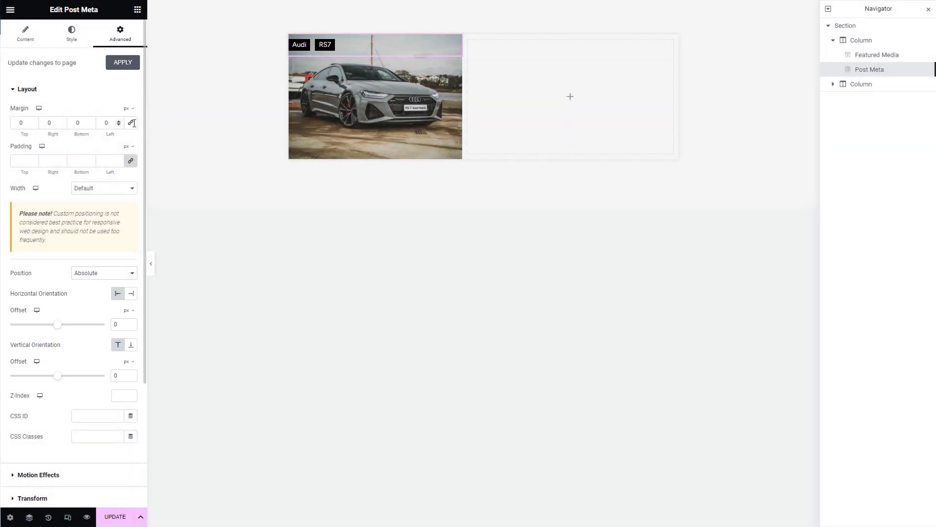
{"action": "type", "text": "1"}
Add a Post Title widget to the second column and a Post Excerpt widget directly below it.
{"action": "left_click", "coordinate": [138, 9]}
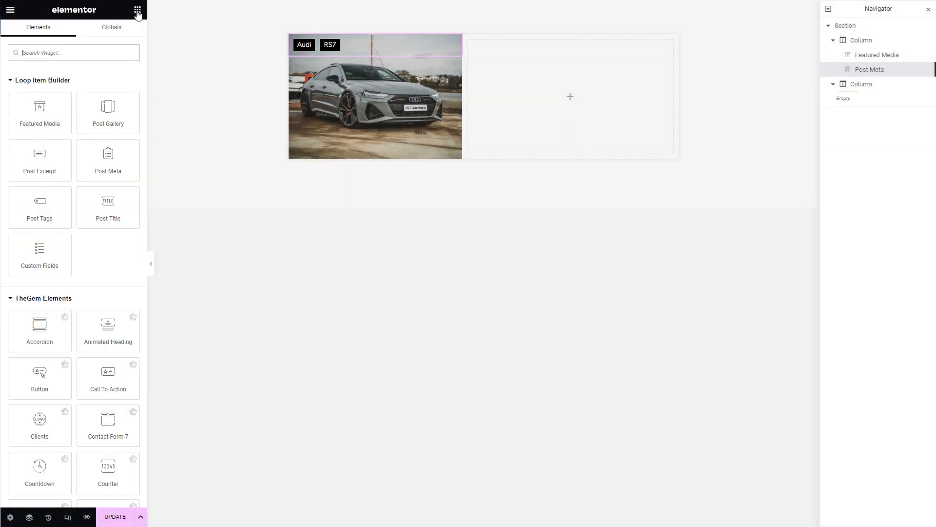
{"action": "left_click_drag", "start_coordinate": [105, 211], "coordinate": [521, 101]}
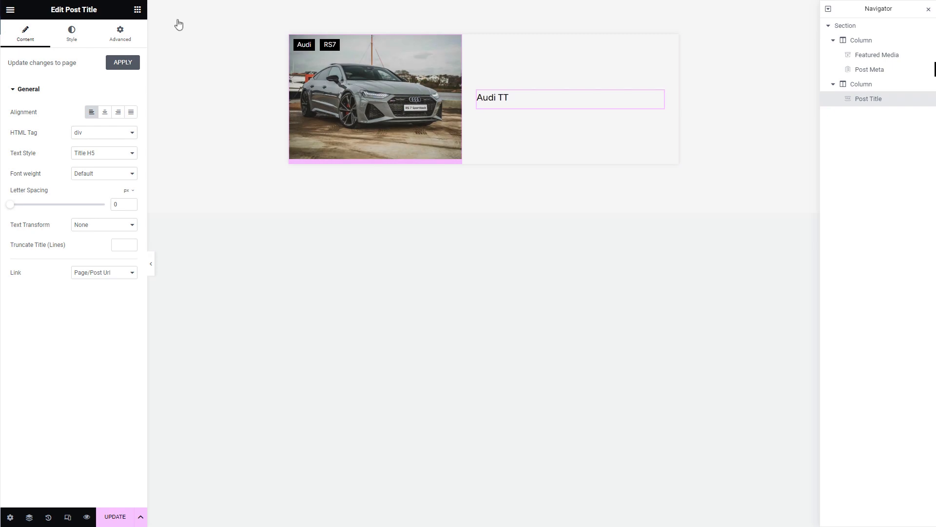
{"action": "left_click", "coordinate": [137, 10]}
{"action": "left_click_drag", "start_coordinate": [40, 159], "coordinate": [524, 110]}
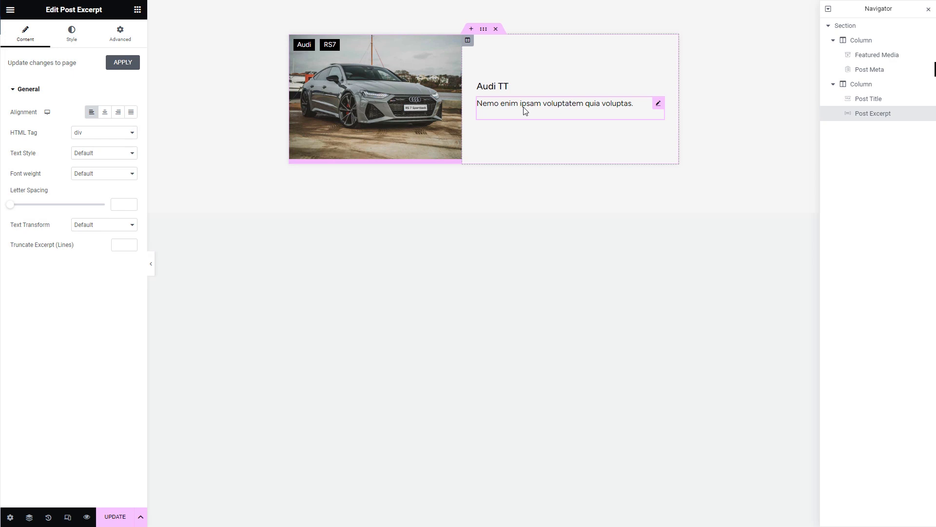
Add a Custom Fields widget below the post excerpt and set its source to Specifications (ACF).
{"action": "left_click", "coordinate": [137, 10]}
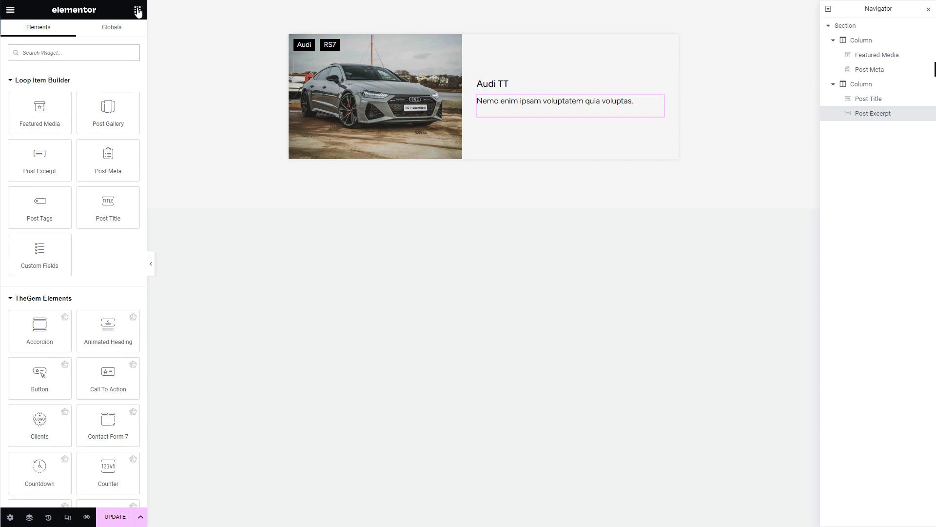
{"action": "left_click_drag", "start_coordinate": [41, 250], "coordinate": [524, 110]}
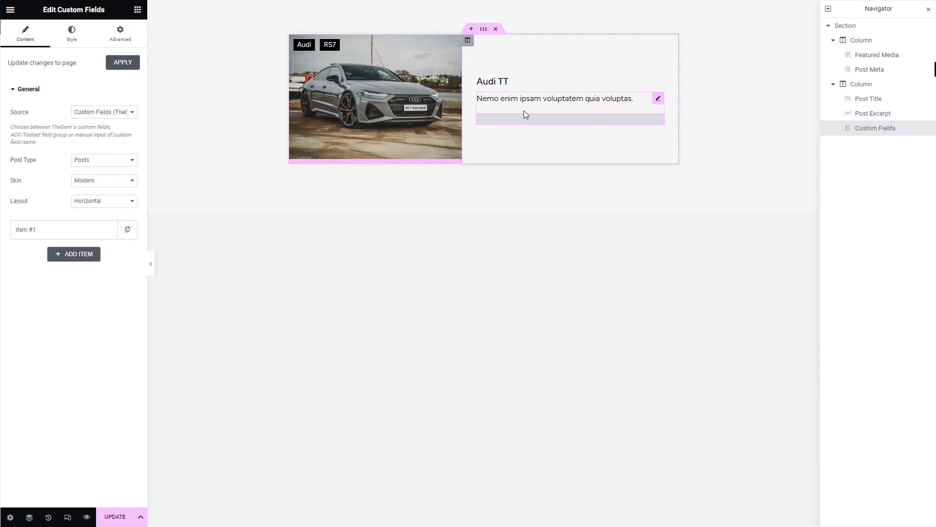
{"action": "left_click", "coordinate": [123, 116]}
{"action": "left_click", "coordinate": [112, 152]}
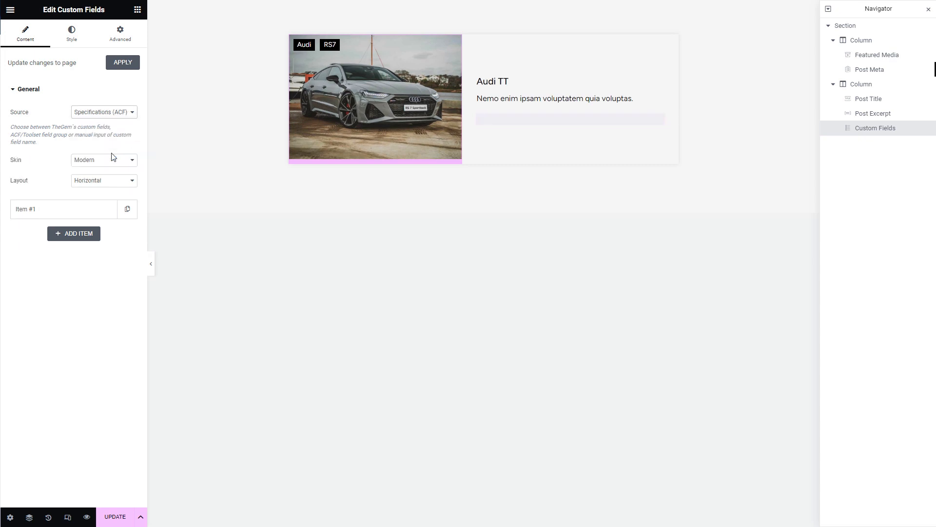
Set the first custom field item to Seats and give it a custom icon of two people from the media library.
{"action": "left_click", "coordinate": [90, 210]}
{"action": "left_click", "coordinate": [101, 232]}
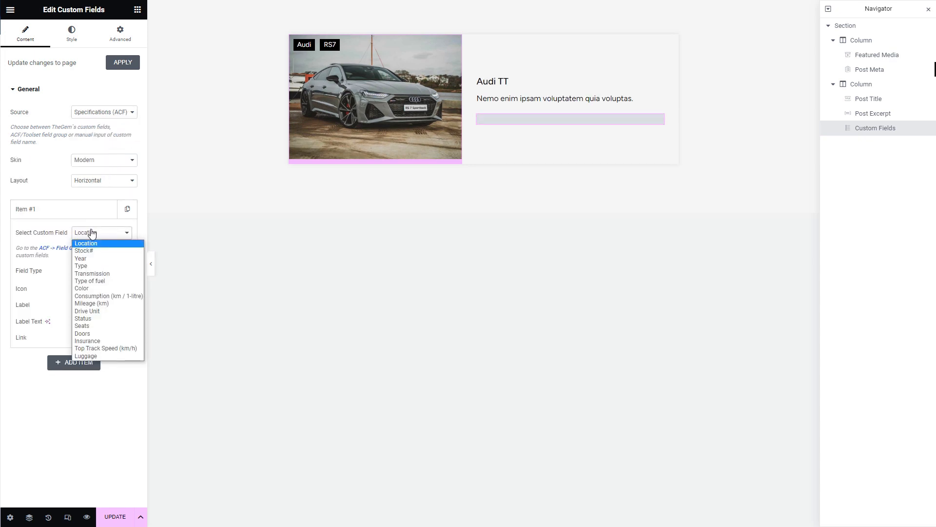
{"action": "left_click", "coordinate": [93, 238]}
{"action": "left_click", "coordinate": [96, 326]}
{"action": "left_click", "coordinate": [100, 291]}
{"action": "left_click", "coordinate": [99, 313]}
{"action": "left_click", "coordinate": [111, 351]}
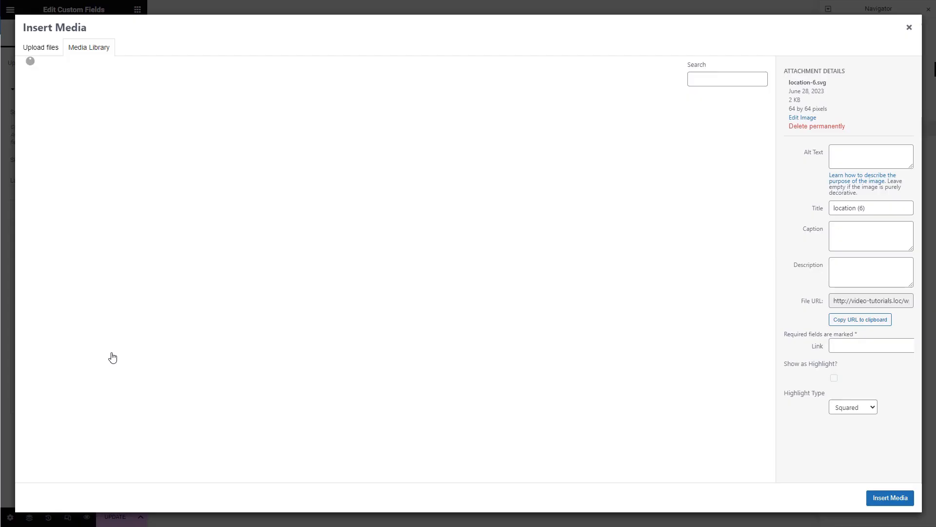
{"action": "left_click", "coordinate": [433, 281]}
{"action": "left_click", "coordinate": [890, 498]}
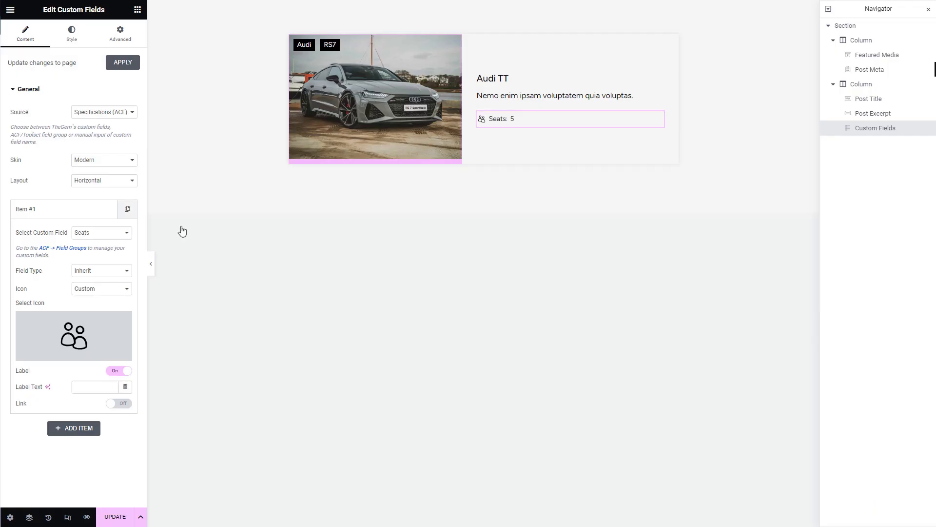
Add a second item for the Doors field and give it the car door icon.
{"action": "left_click", "coordinate": [61, 431]}
{"action": "left_click", "coordinate": [102, 255]}
{"action": "left_click", "coordinate": [95, 349]}
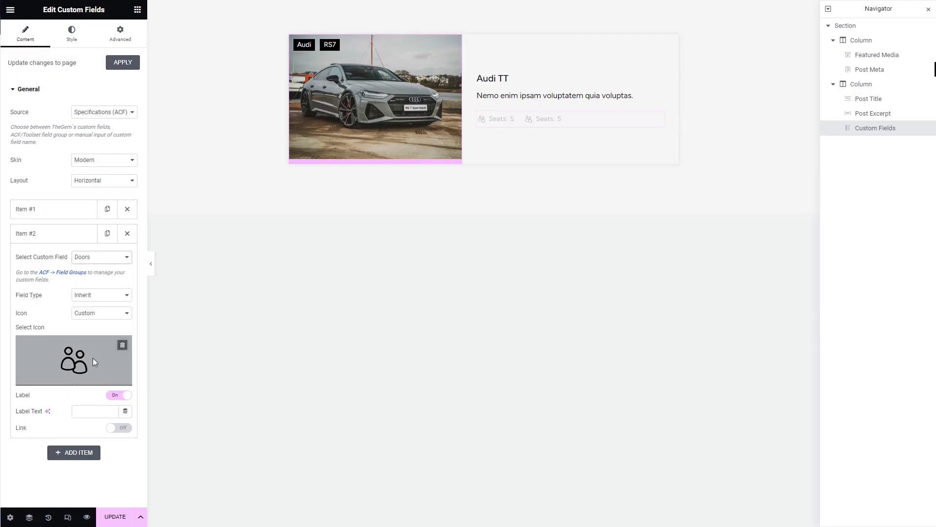
{"action": "left_click", "coordinate": [92, 358]}
{"action": "left_click", "coordinate": [736, 280]}
{"action": "left_click", "coordinate": [890, 498]}
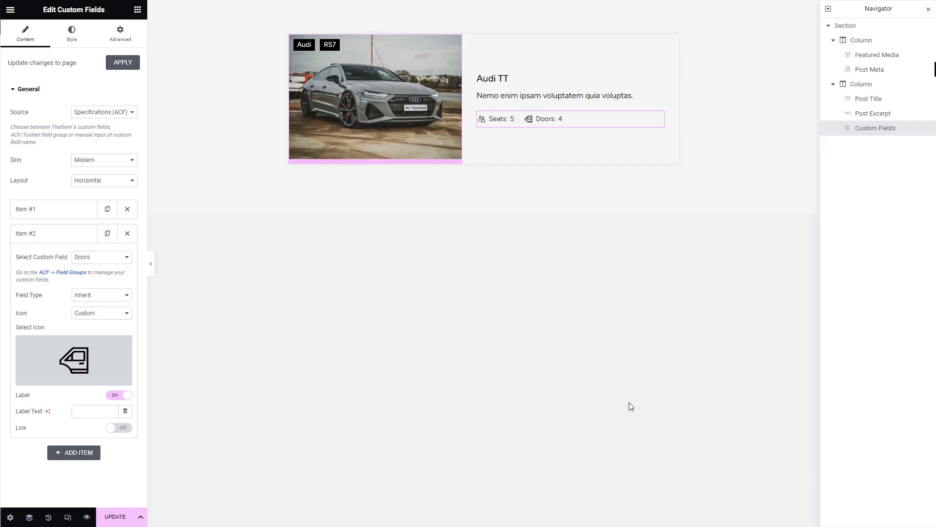
Set the Custom Fields layout to Vertical and the widget's width to a custom 50%.
{"action": "left_click", "coordinate": [118, 182]}
{"action": "left_click", "coordinate": [98, 198]}
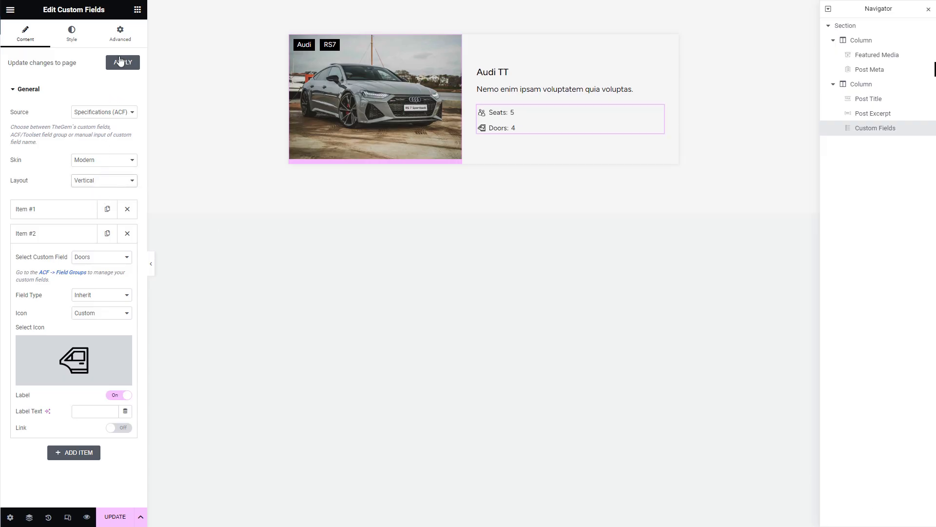
{"action": "left_click", "coordinate": [120, 34]}
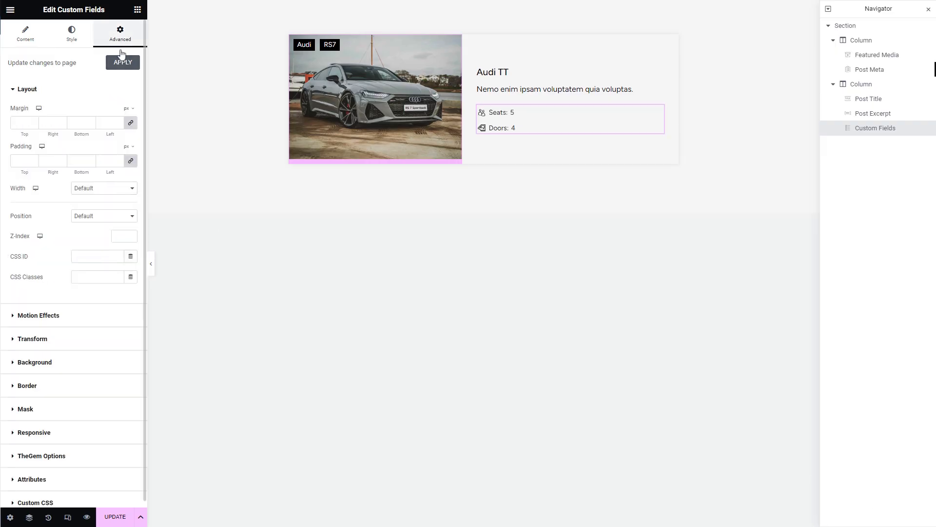
{"action": "left_click", "coordinate": [103, 189]}
{"action": "left_click", "coordinate": [101, 215]}
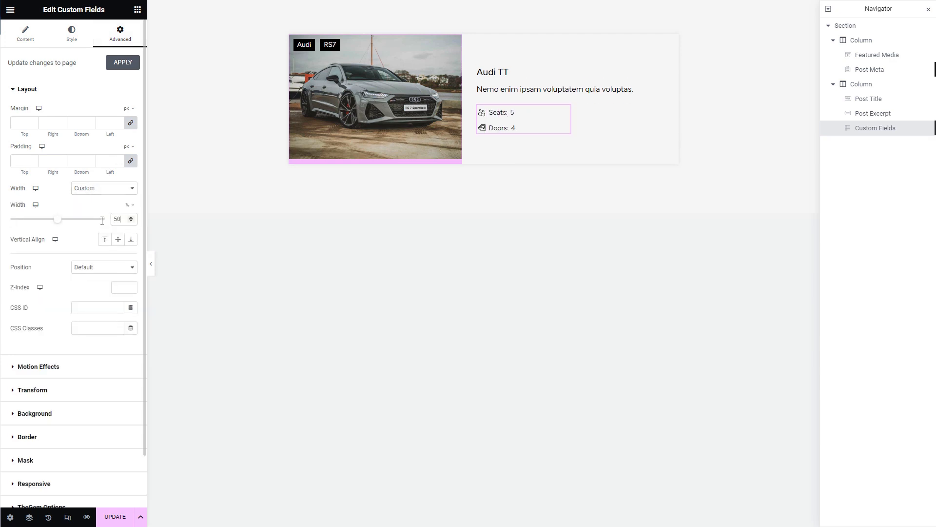
Duplicate the Custom Fields widget and change the copy's first item to Luggage with the suitcase icon.
{"action": "right_click", "coordinate": [532, 124]}
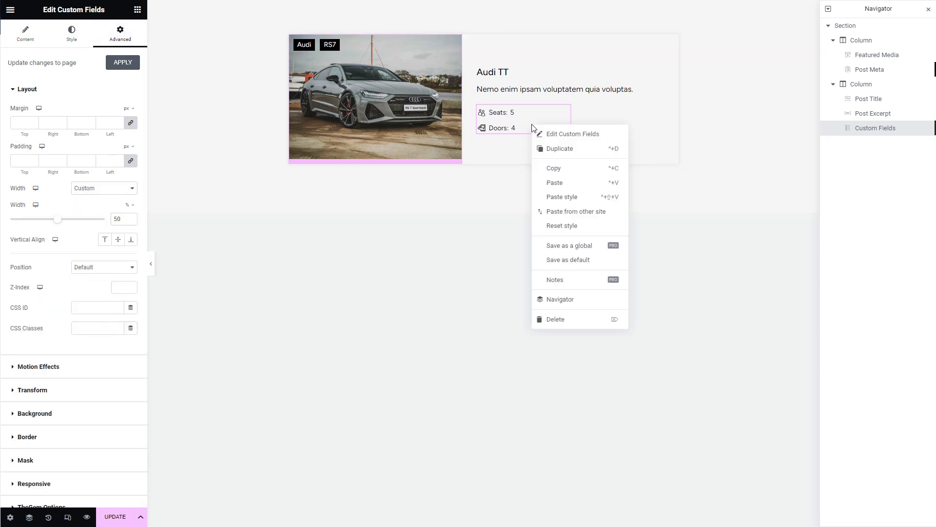
{"action": "left_click", "coordinate": [543, 149]}
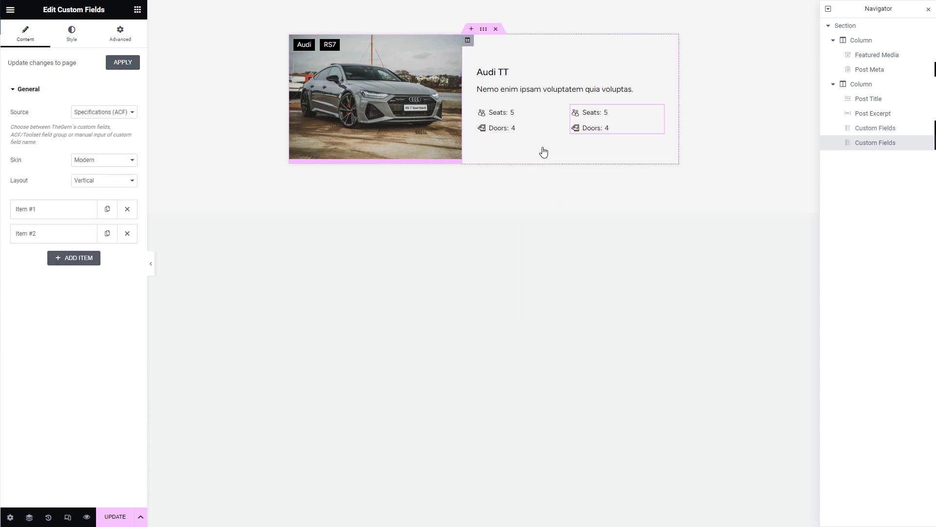
{"action": "left_click", "coordinate": [41, 209]}
{"action": "left_click", "coordinate": [92, 235]}
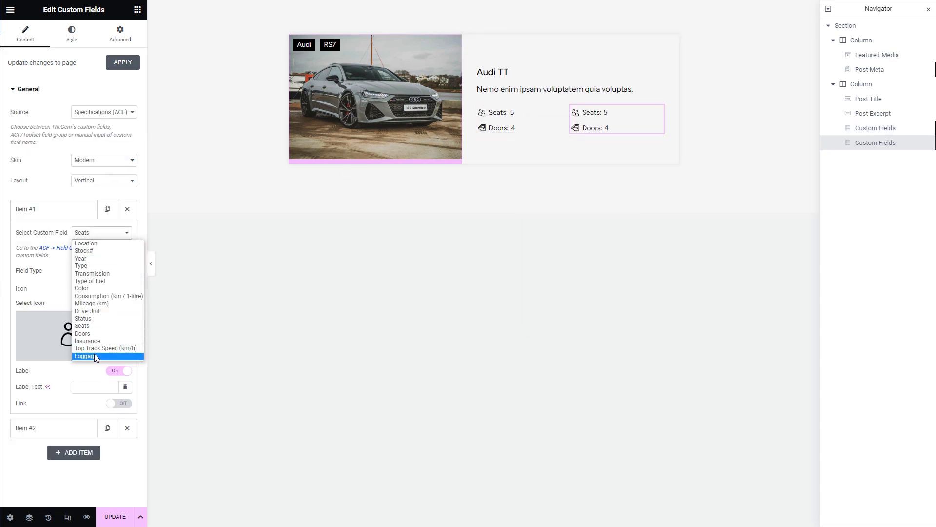
{"action": "left_click", "coordinate": [95, 353]}
{"action": "left_click", "coordinate": [96, 359]}
{"action": "left_click", "coordinate": [197, 149]}
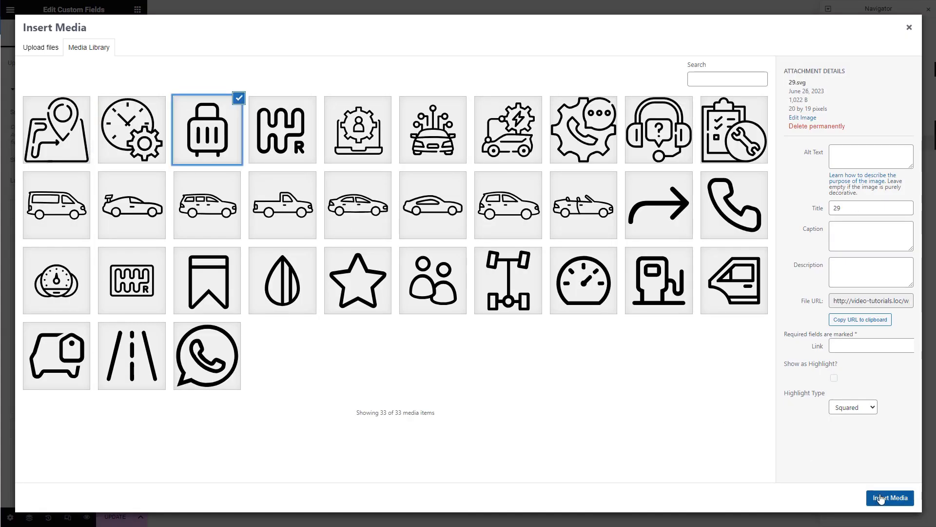
{"action": "left_click", "coordinate": [889, 497]}
Change the duplicated widget's second item to Transmission with the gearshift icon and turn its label off.
{"action": "left_click", "coordinate": [44, 428]}
{"action": "left_click", "coordinate": [87, 257]}
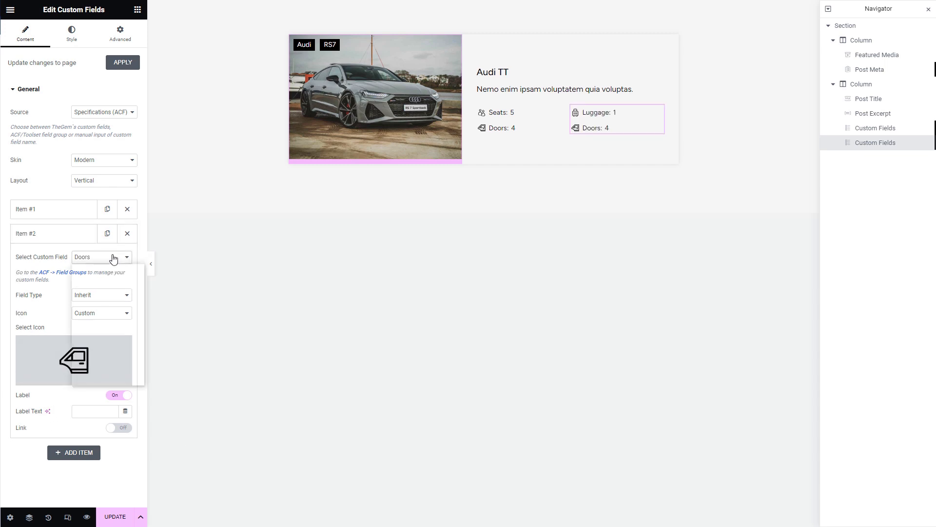
{"action": "left_click", "coordinate": [92, 298]}
{"action": "left_click", "coordinate": [96, 378]}
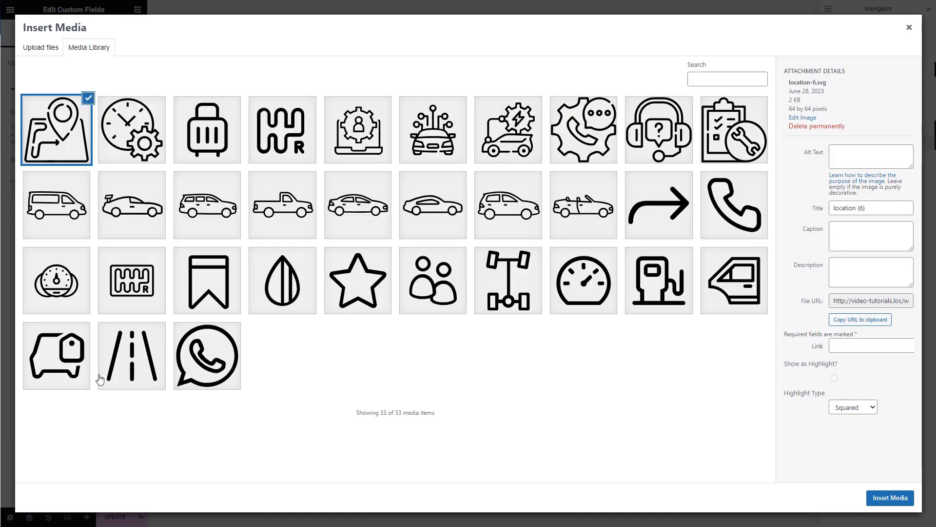
{"action": "left_click", "coordinate": [280, 143]}
{"action": "left_click", "coordinate": [890, 498]}
{"action": "left_click", "coordinate": [118, 395]}
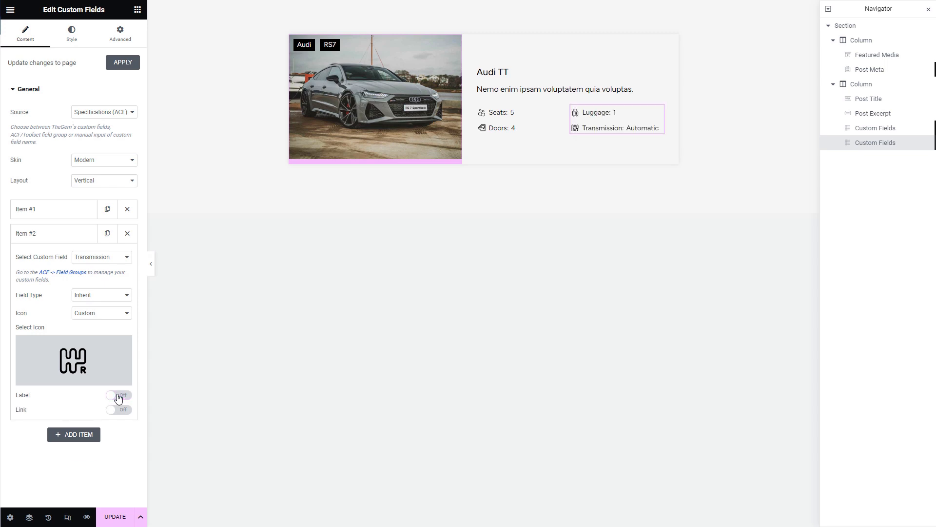
Search for the Inner Section widget with "inn" and add it below the two Custom Fields widgets.
{"action": "left_click", "coordinate": [137, 10]}
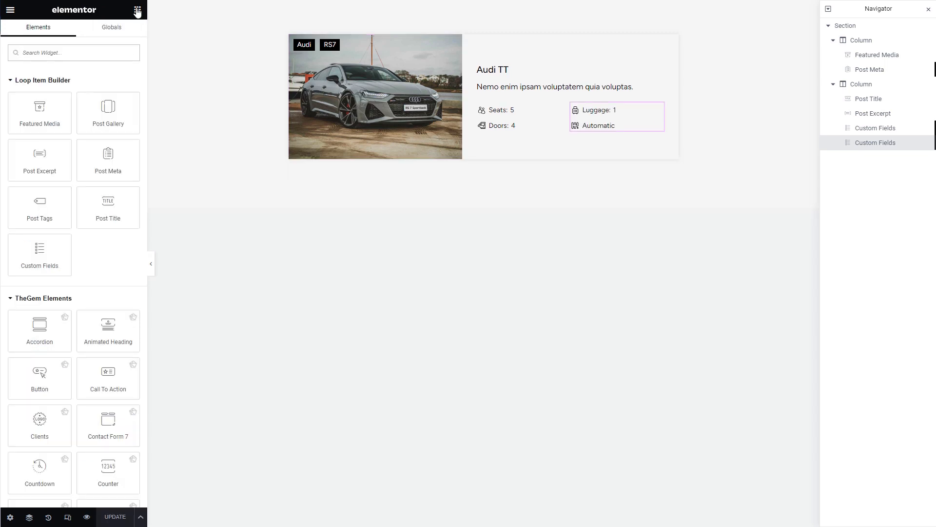
{"action": "left_click", "coordinate": [122, 43]}
{"action": "type", "text": "inn"}
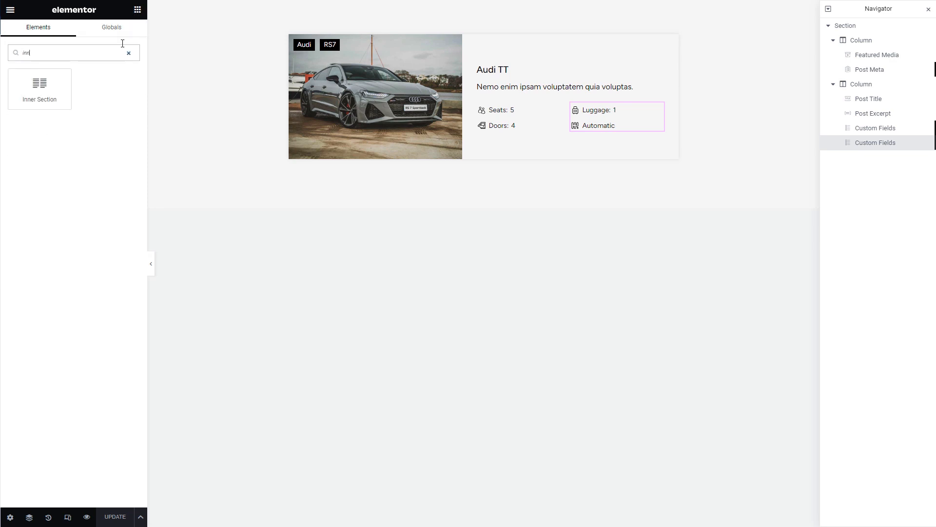
{"action": "left_click_drag", "start_coordinate": [69, 83], "coordinate": [633, 133]}
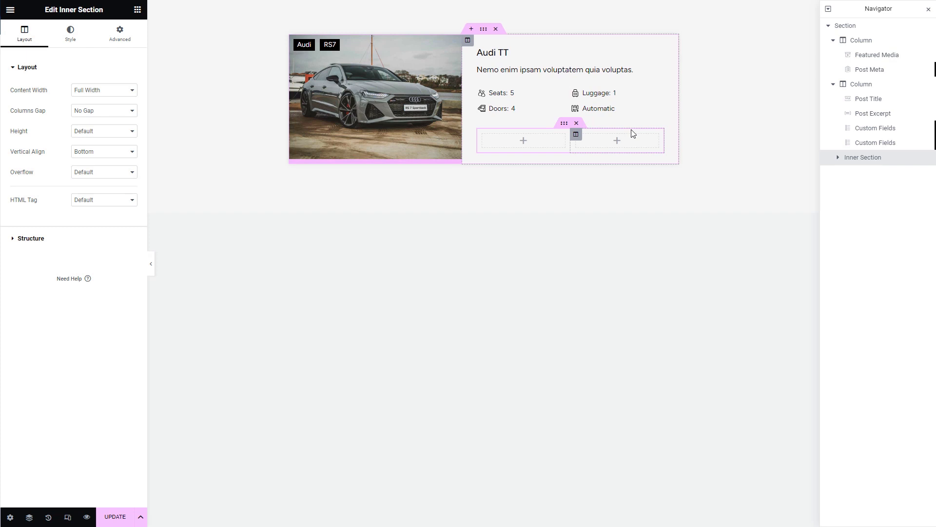
Add a Custom Fields widget to the inner section's first column and set its source to Pricing (ACF).
{"action": "left_click", "coordinate": [138, 9]}
{"action": "left_click_drag", "start_coordinate": [47, 239], "coordinate": [525, 145]}
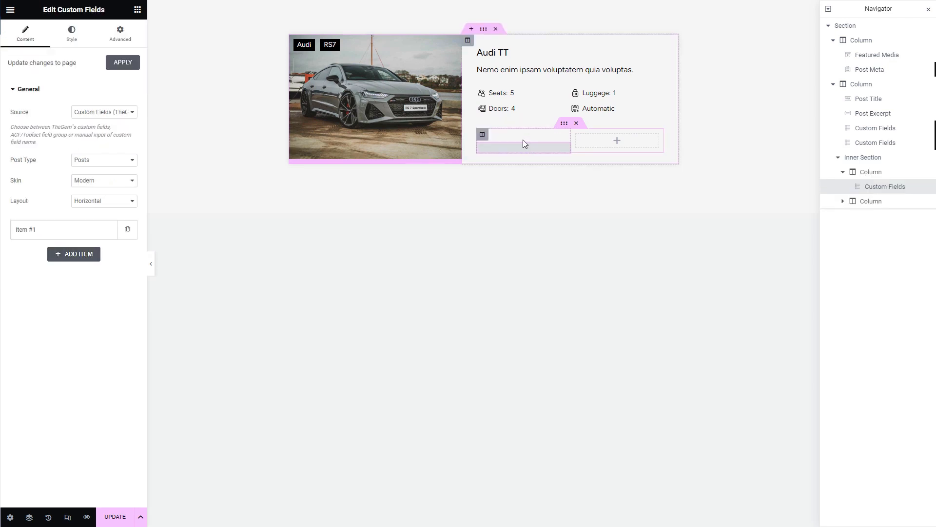
{"action": "left_click", "coordinate": [111, 114]}
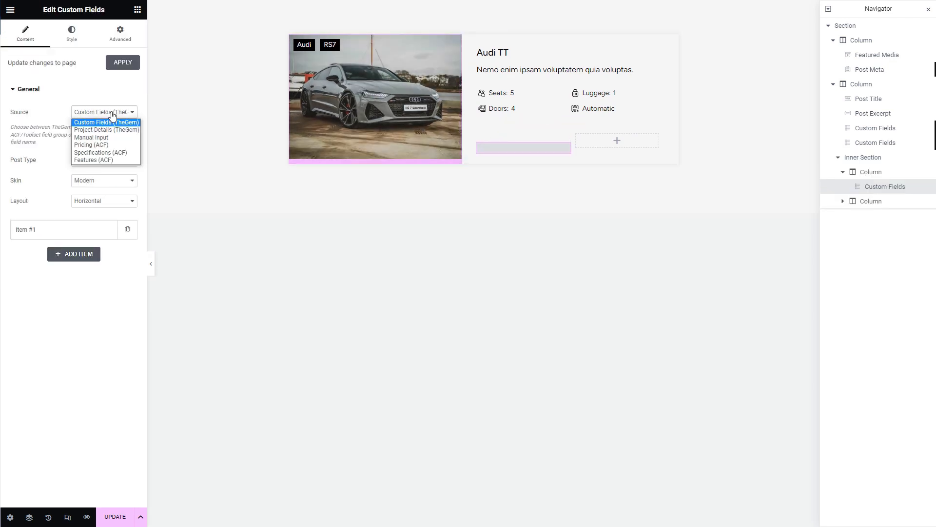
{"action": "left_click", "coordinate": [105, 144]}
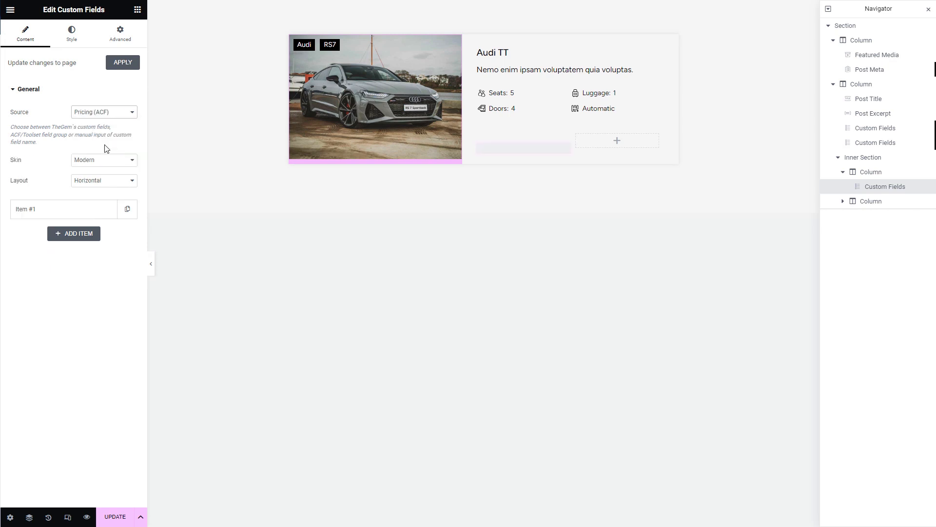
Set the Daily Price item's field type to Number with prefix "$" and suffix "/ daily", and turn its label off.
{"action": "left_click", "coordinate": [81, 213]}
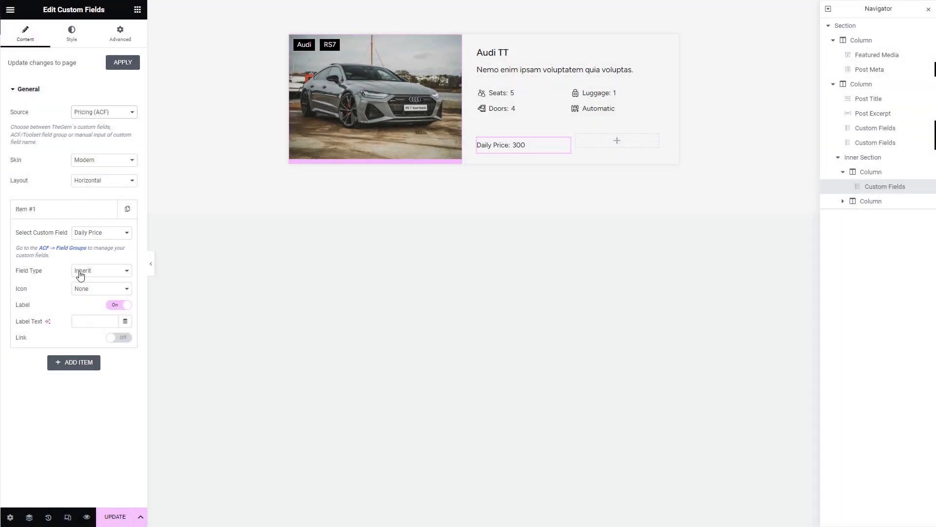
{"action": "left_click", "coordinate": [80, 274]}
{"action": "left_click", "coordinate": [84, 296]}
{"action": "left_click", "coordinate": [80, 299]}
{"action": "type", "text": "$"}
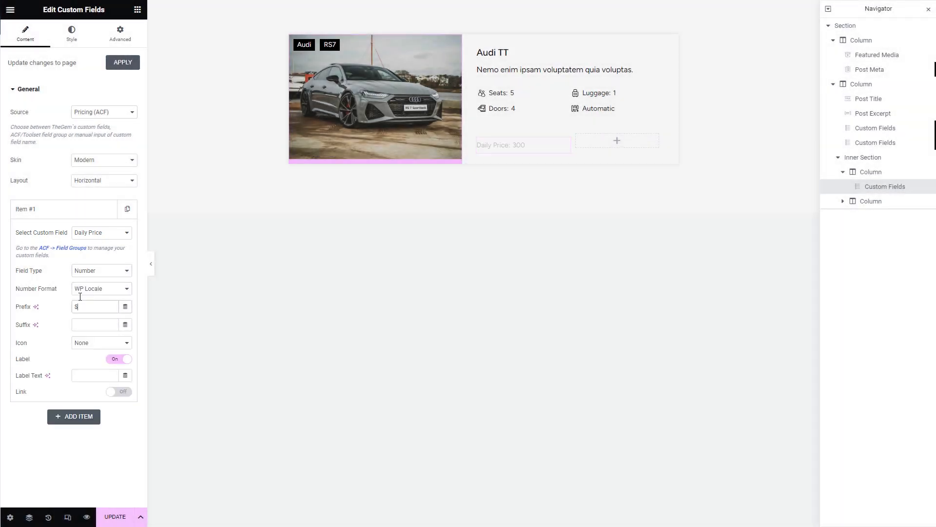
{"action": "left_click", "coordinate": [83, 325]}
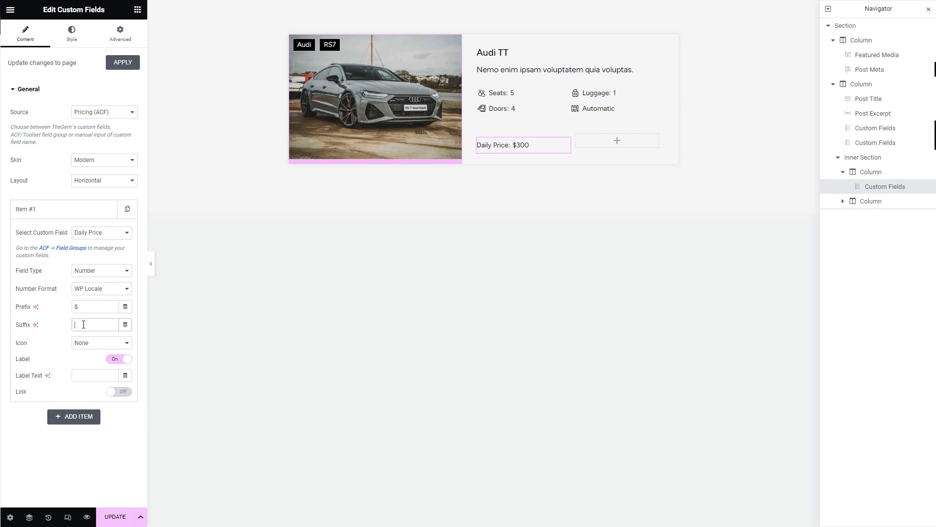
{"action": "type", "text": "/ dail"}
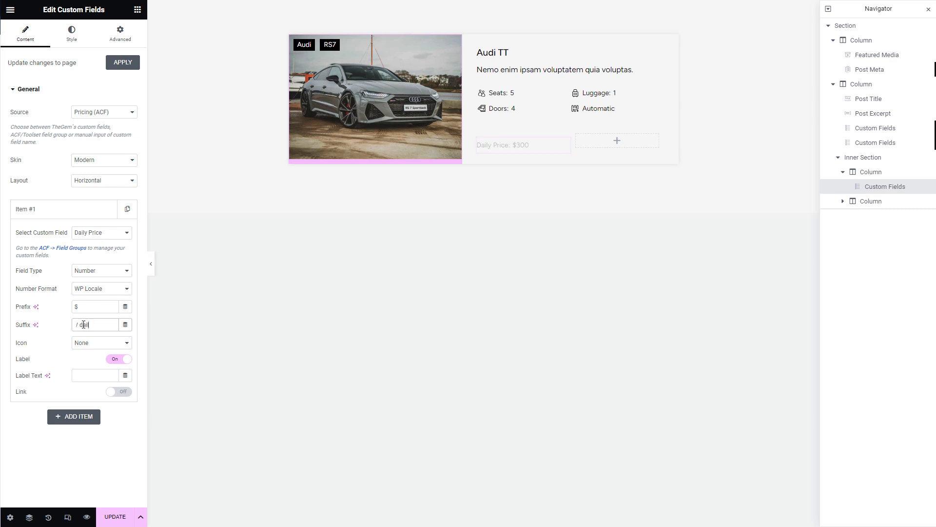
{"action": "type", "text": "y"}
{"action": "left_click", "coordinate": [119, 359]}
Apply a larger text style to the daily price value and set its text color to #E30001.
{"action": "left_click", "coordinate": [71, 34]}
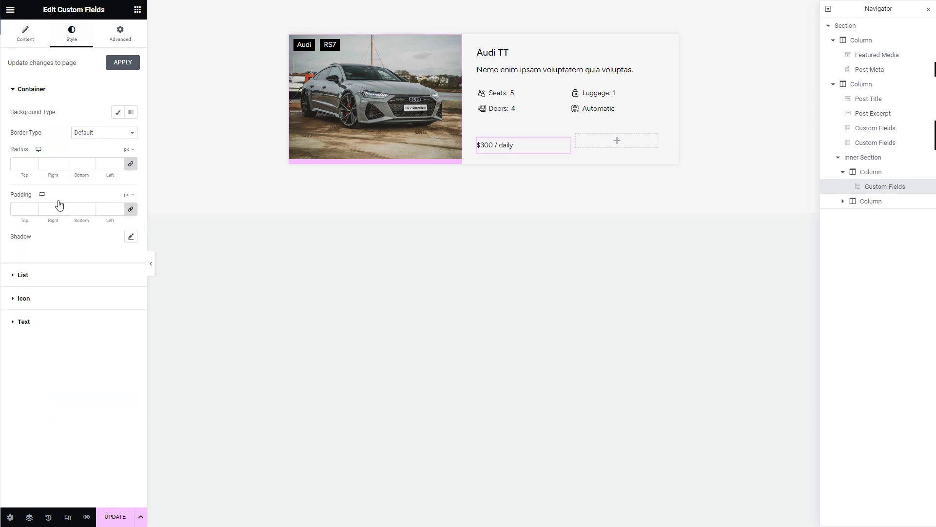
{"action": "left_click", "coordinate": [51, 320]}
{"action": "scroll", "coordinate": [51, 319], "scroll_direction": "down", "scroll_amount": 2}
{"action": "left_click", "coordinate": [101, 341]}
{"action": "left_click", "coordinate": [102, 380]}
{"action": "left_click", "coordinate": [130, 432]}
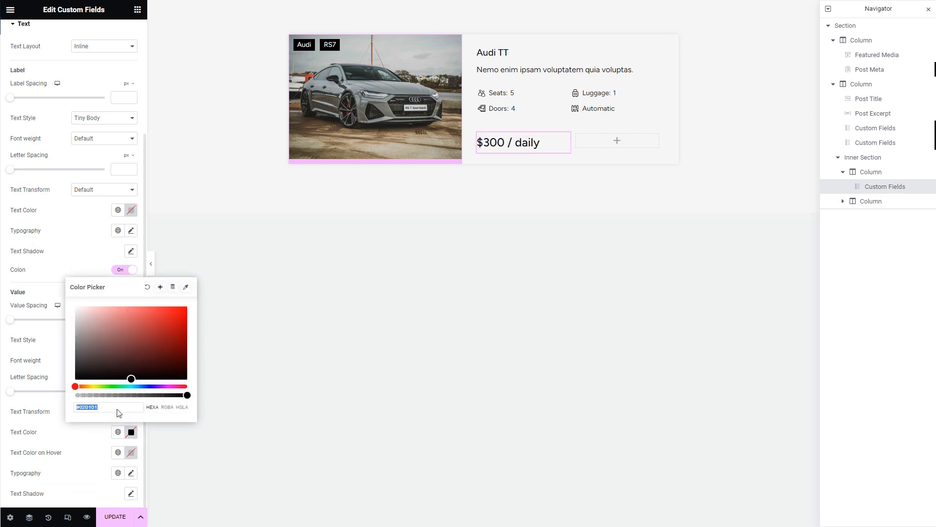
{"action": "type", "text": "#E30001"}
{"action": "key", "text": "Escape"}
Add a Button widget to the inner section's second column and set its text to "Book Now".
{"action": "left_click", "coordinate": [138, 9]}
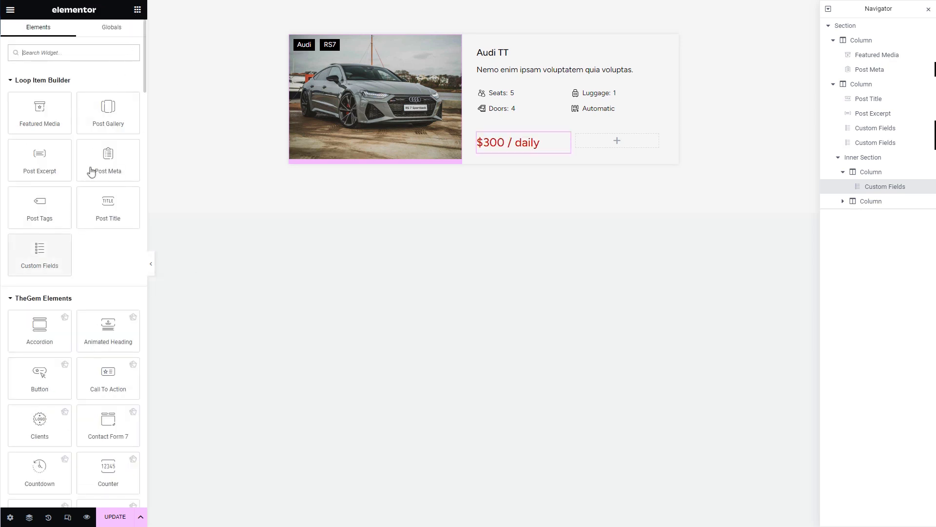
{"action": "left_click_drag", "start_coordinate": [28, 372], "coordinate": [611, 141]}
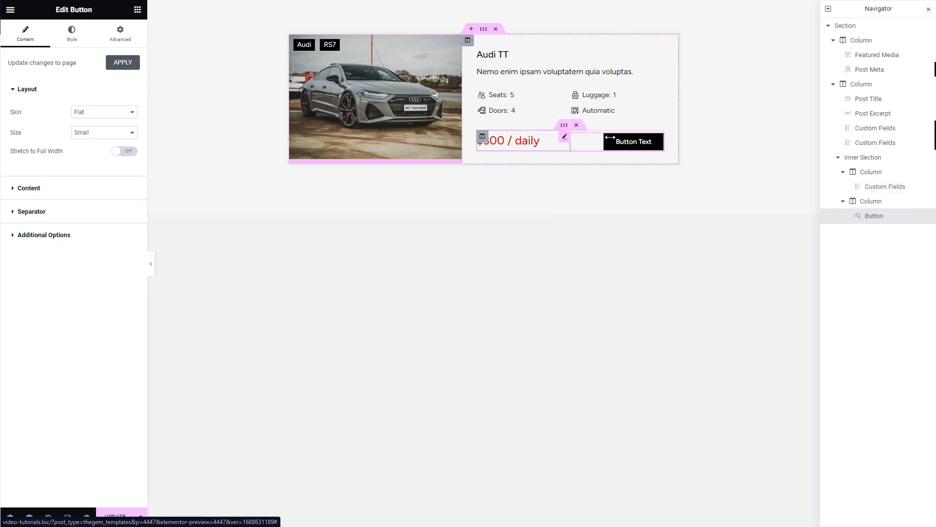
{"action": "left_click", "coordinate": [96, 193]}
{"action": "left_click", "coordinate": [65, 150]}
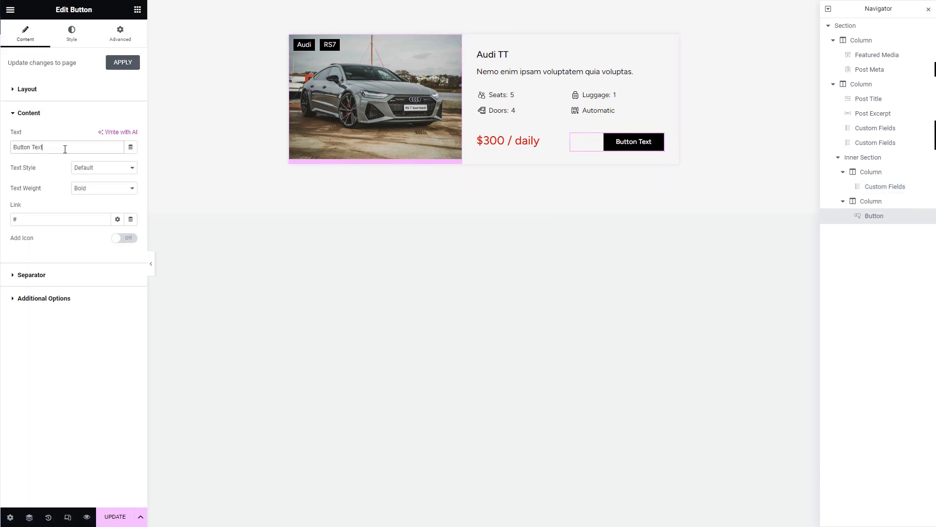
{"action": "key", "text": "ctrl+a"}
{"action": "type", "text": "Boo"}
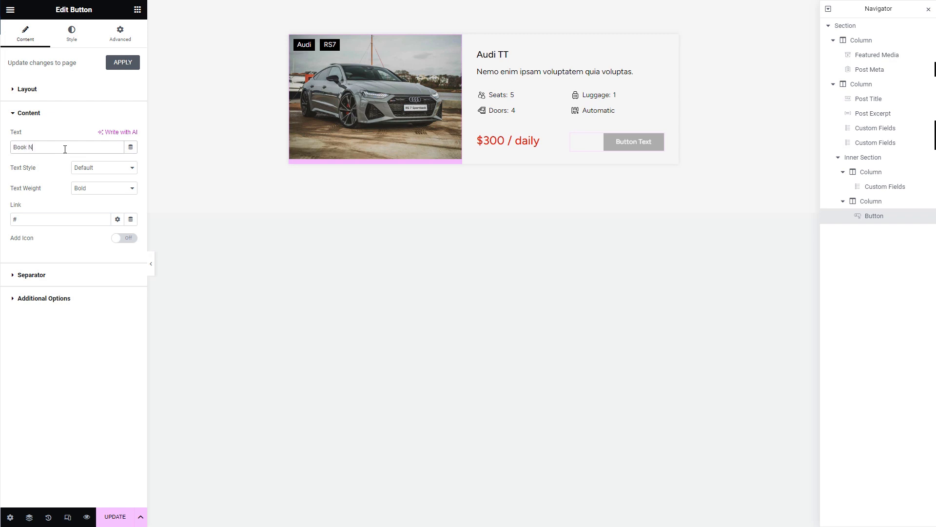
Link the Book Now button dynamically to Page/Post URL, then save the loop item template and preview it.
{"action": "left_click", "coordinate": [131, 220]}
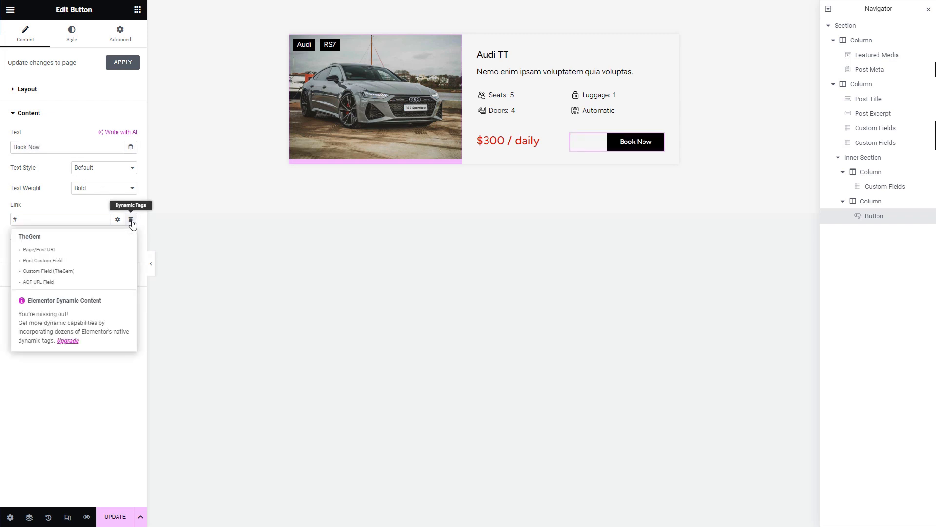
{"action": "left_click", "coordinate": [88, 252]}
{"action": "left_click", "coordinate": [105, 519]}
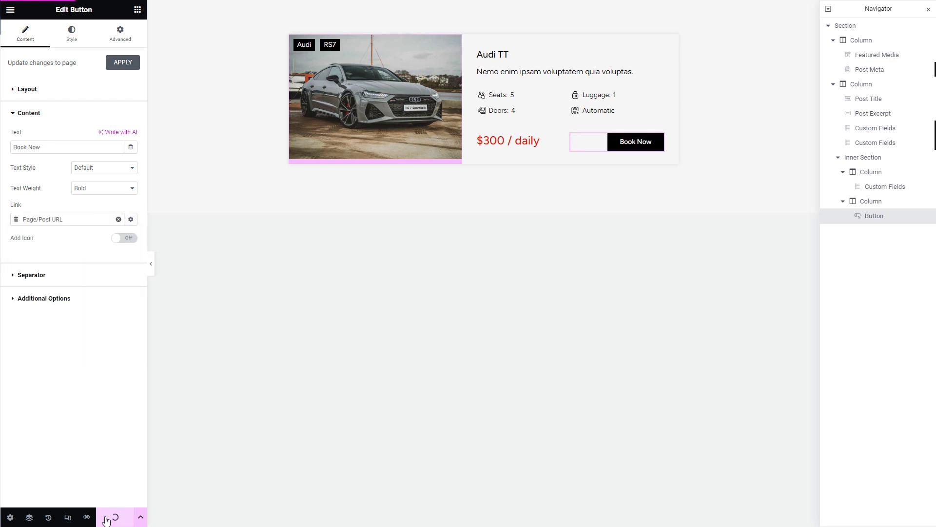
{"action": "left_click", "coordinate": [87, 517]}
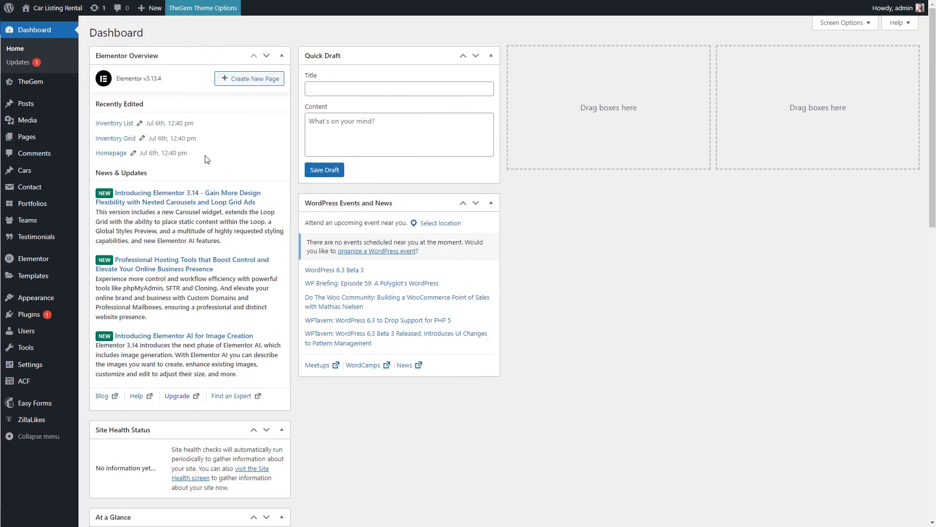
Create and publish a new page titled "Loop Item Grid" and open it for editing with Elementor.
{"action": "mouse_move", "coordinate": [58, 137]}
{"action": "left_click", "coordinate": [98, 155]}
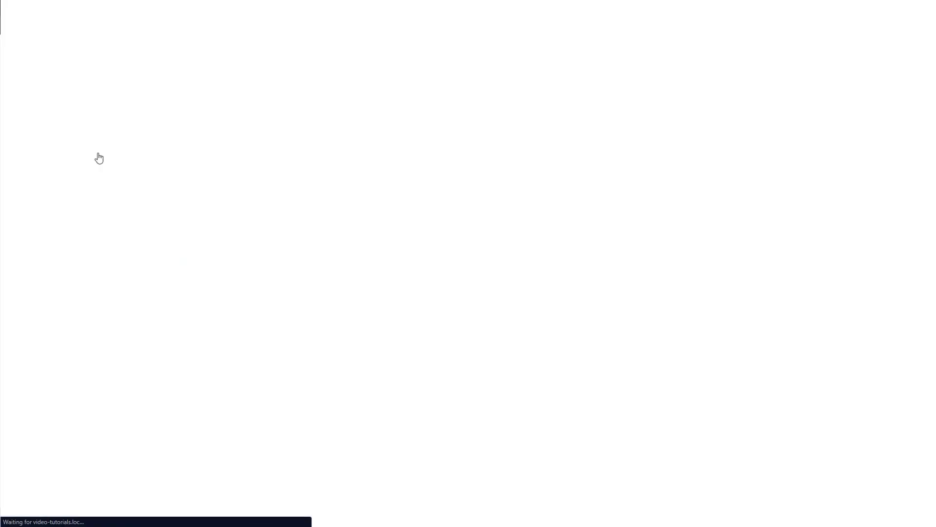
{"action": "type", "text": "Loop Item Grid"}
{"action": "left_click", "coordinate": [874, 30]}
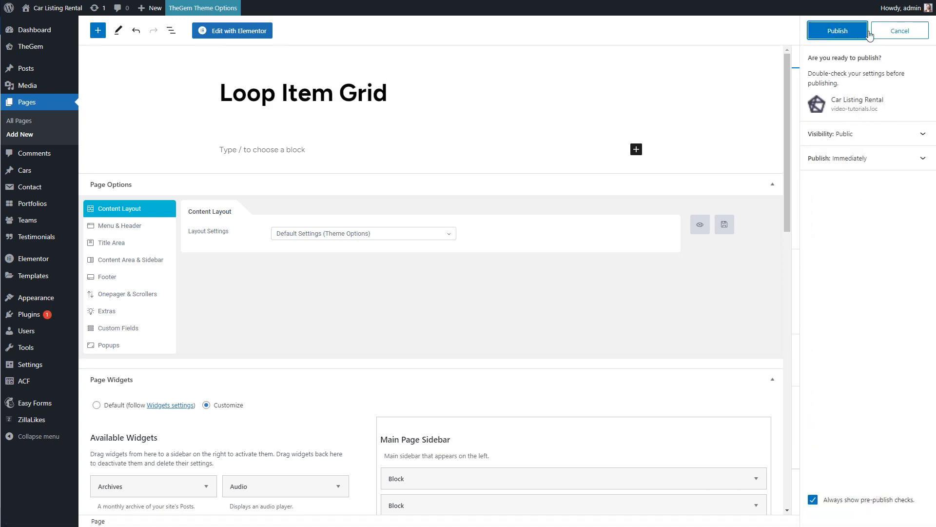
{"action": "left_click", "coordinate": [853, 32]}
{"action": "left_click", "coordinate": [257, 34]}
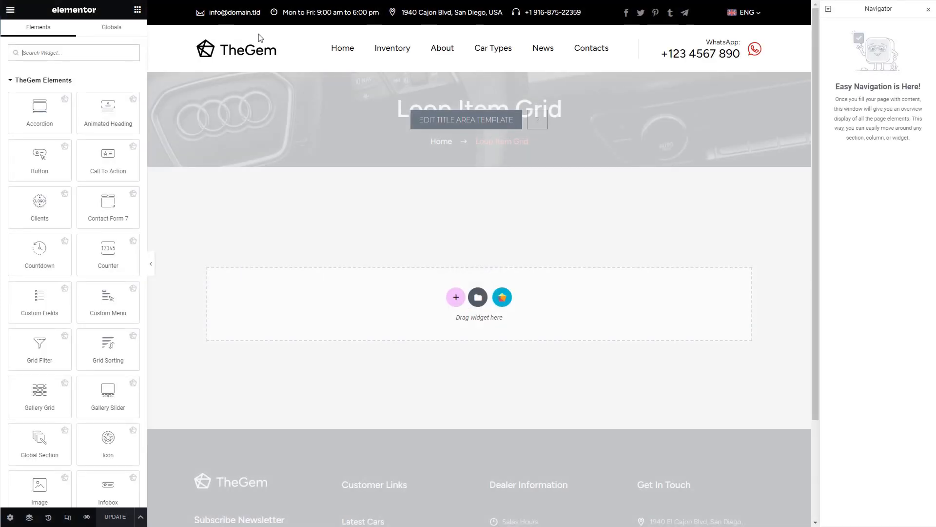
Add a two-column section to the page and narrow its first column into a sidebar.
{"action": "left_click", "coordinate": [456, 297]}
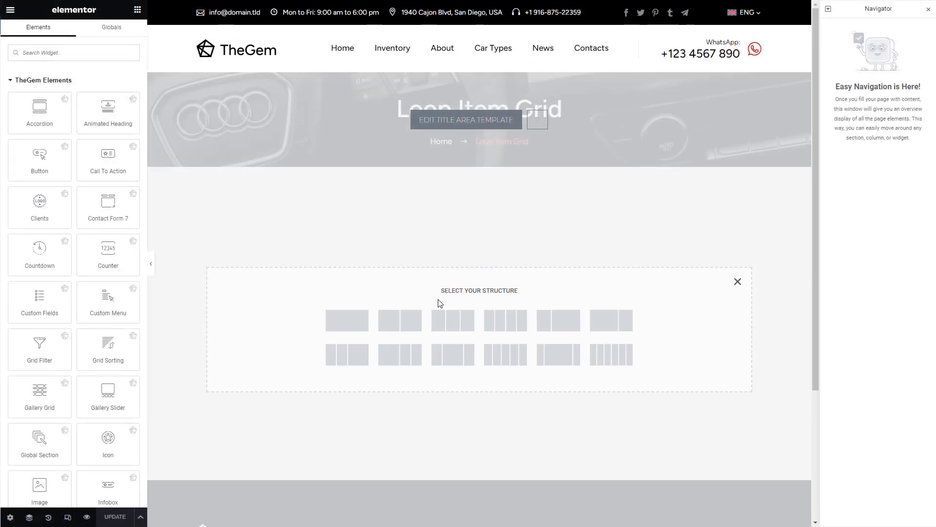
{"action": "left_click", "coordinate": [414, 321]}
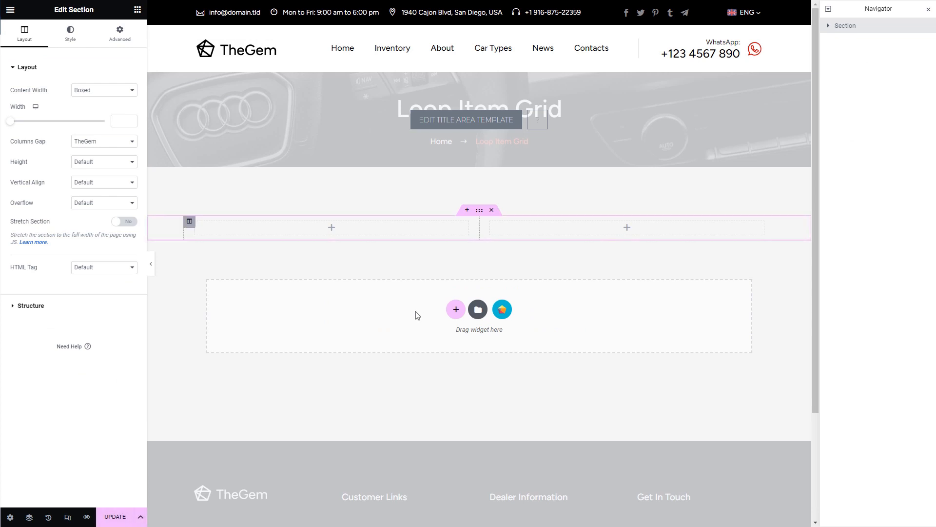
{"action": "left_click_drag", "start_coordinate": [479, 228], "coordinate": [365, 239]}
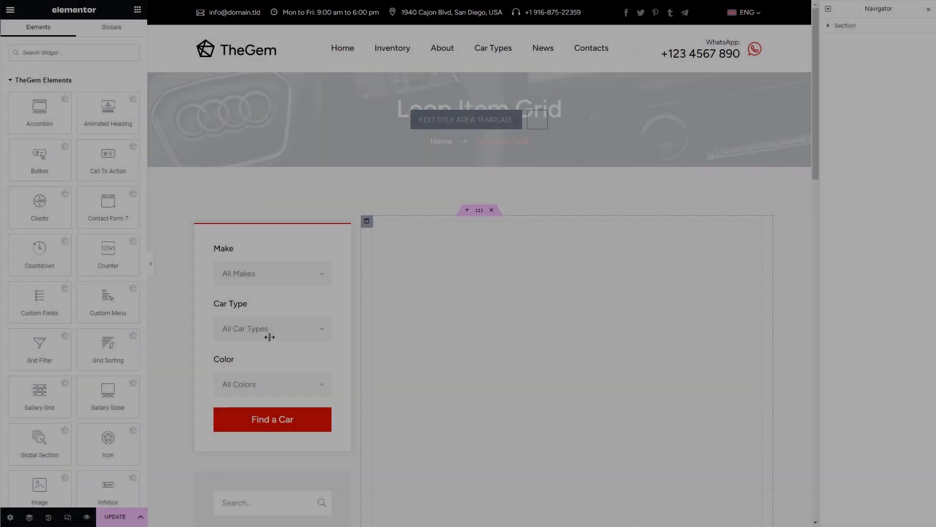
Add a Posts Extended Grid widget to the wider column, disable its grid preloader and hide its filter and sorting.
{"action": "scroll", "coordinate": [90, 426], "scroll_direction": "down", "scroll_amount": 15}
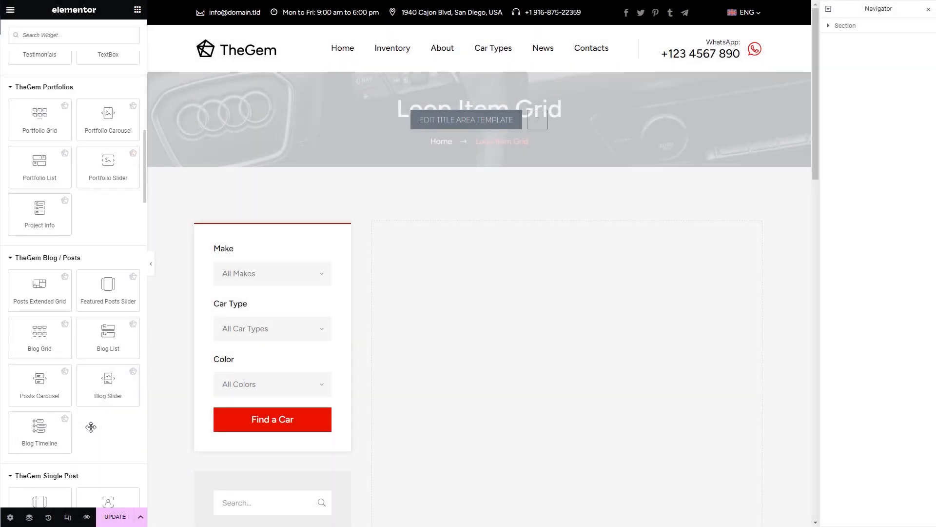
{"action": "left_click_drag", "start_coordinate": [39, 293], "coordinate": [508, 337]}
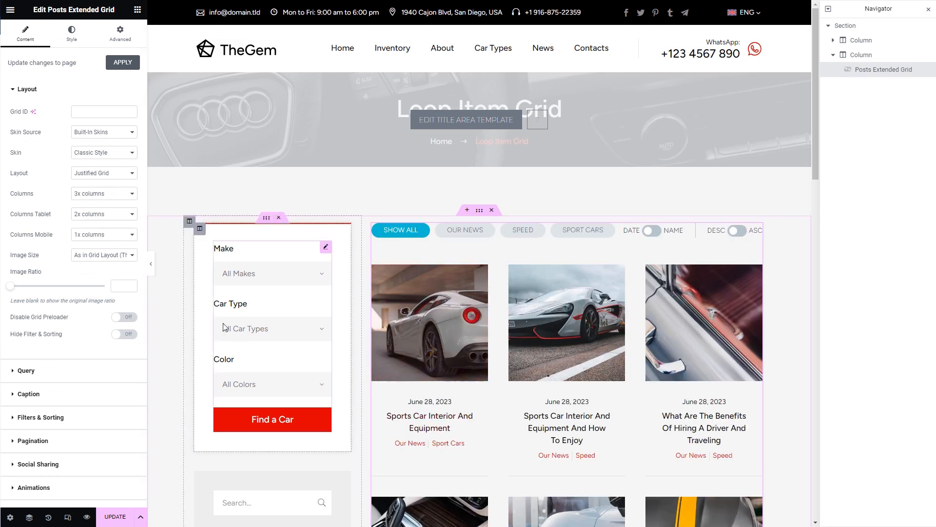
{"action": "left_click", "coordinate": [129, 317]}
{"action": "left_click", "coordinate": [128, 335]}
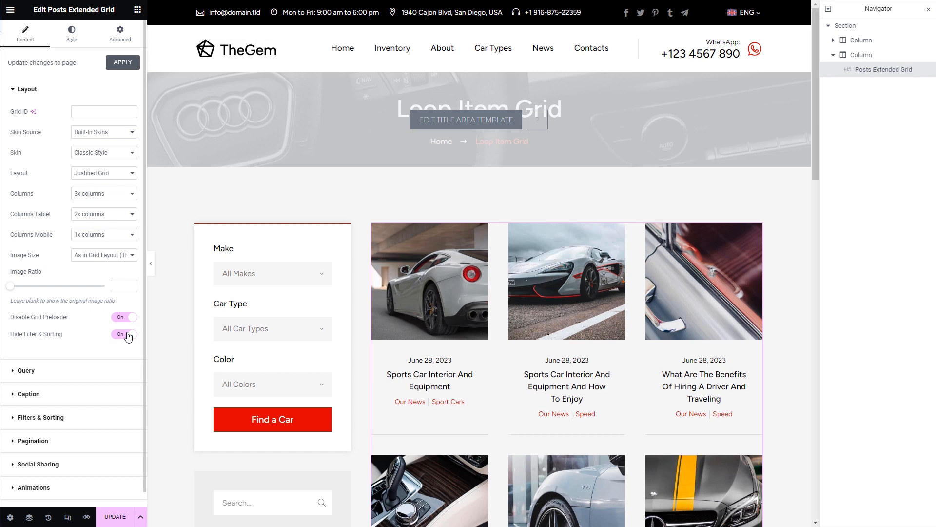
Set the Posts Extended Grid's query to show Cars.
{"action": "left_click", "coordinate": [89, 373]}
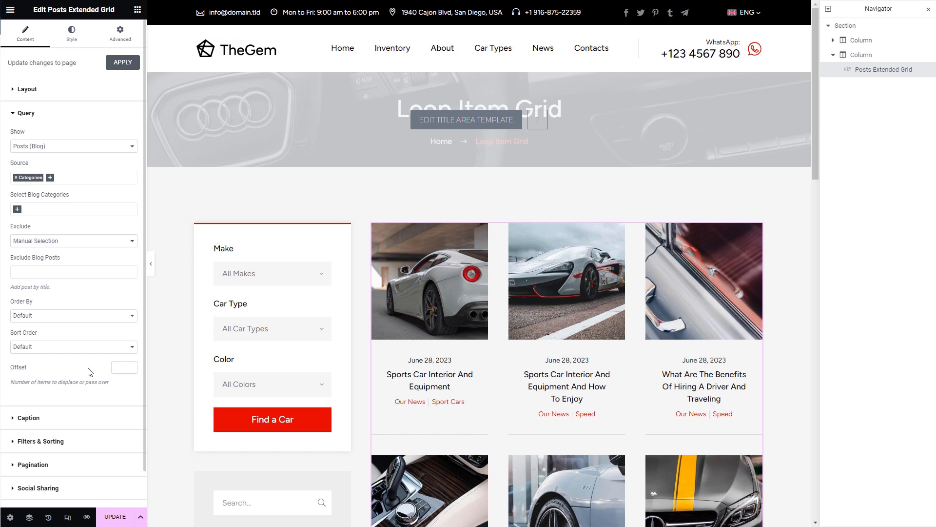
{"action": "left_click", "coordinate": [70, 149]}
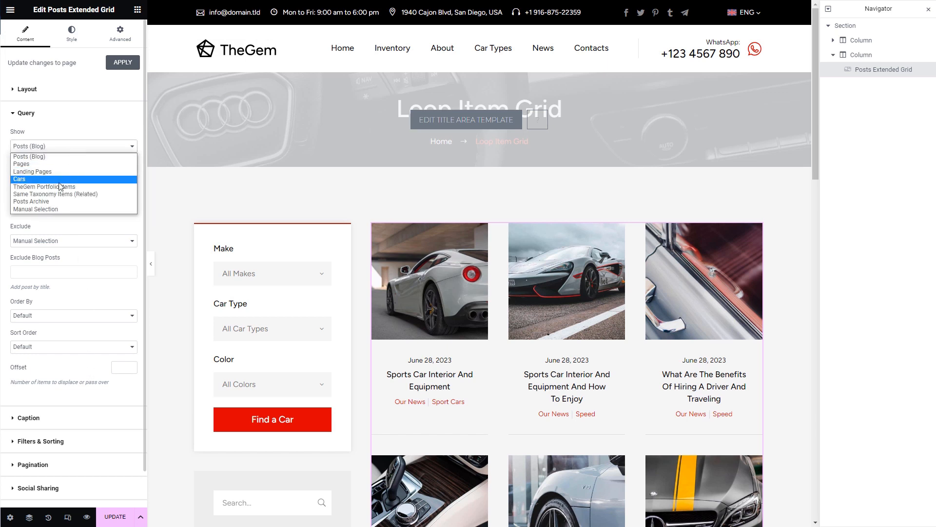
{"action": "left_click", "coordinate": [60, 179]}
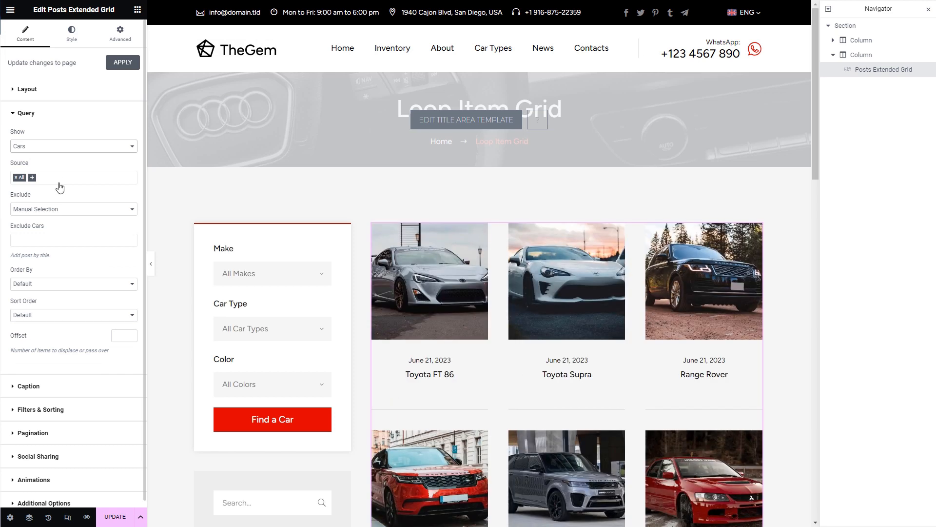
Set the grid's skin source to Templates Builder with the List layout and the My Loop Item template.
{"action": "left_click", "coordinate": [43, 91]}
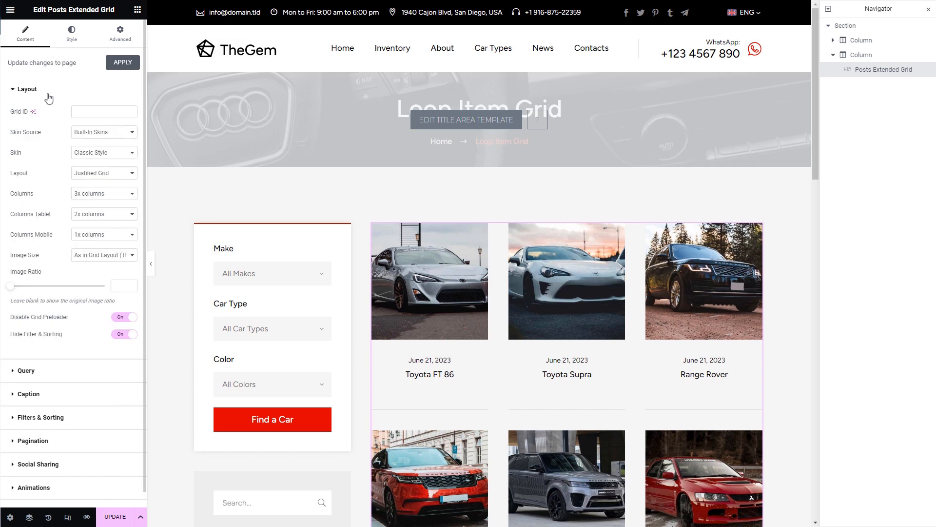
{"action": "left_click", "coordinate": [94, 139]}
{"action": "left_click", "coordinate": [98, 149]}
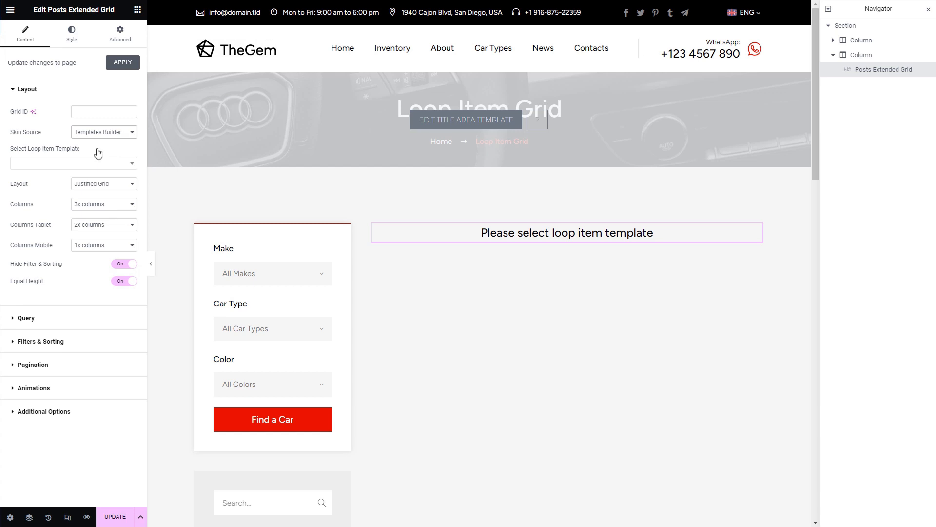
{"action": "left_click", "coordinate": [101, 186]}
{"action": "left_click", "coordinate": [101, 207]}
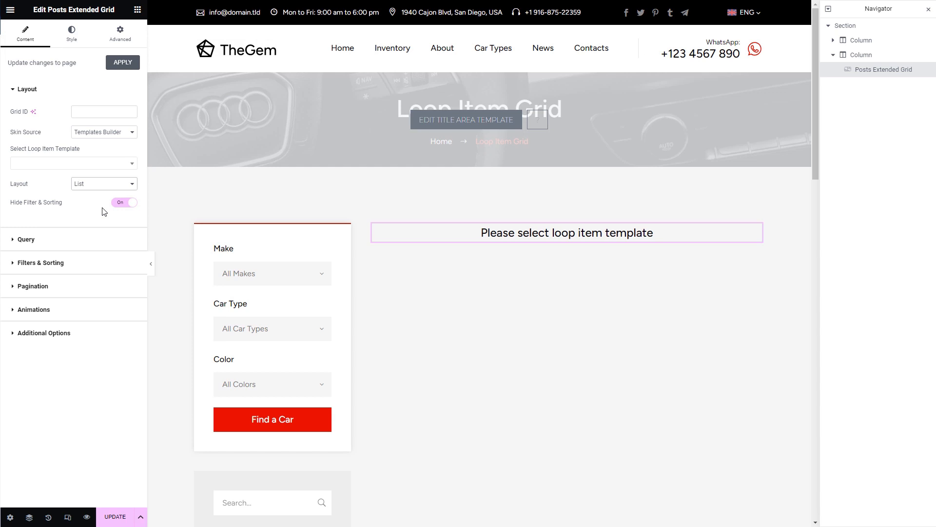
{"action": "left_click", "coordinate": [93, 164]}
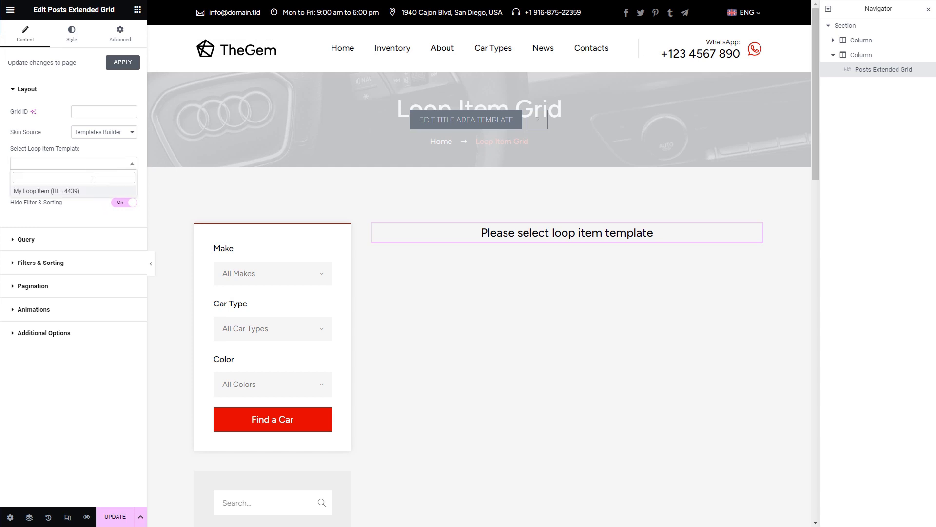
{"action": "left_click", "coordinate": [90, 191]}
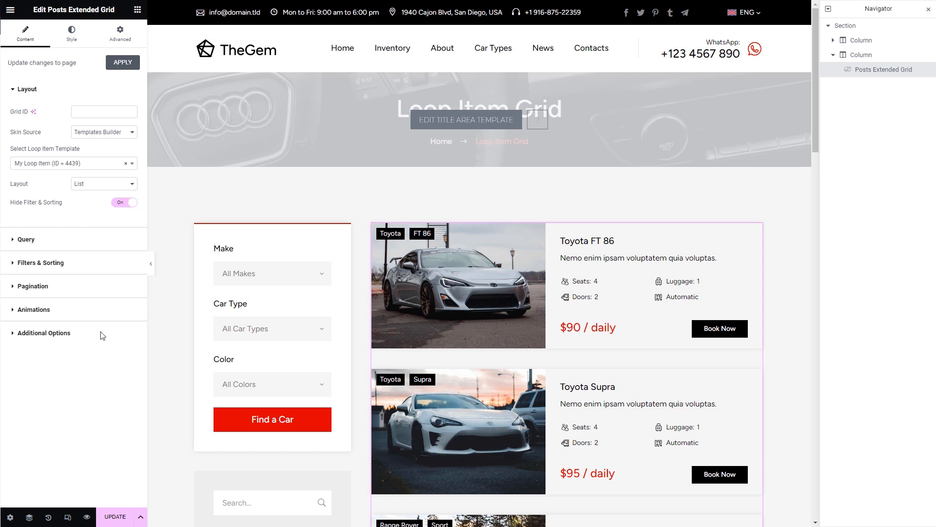
Save the Loop Item Grid page and review its car listing in the front-end preview.
{"action": "left_click", "coordinate": [116, 518]}
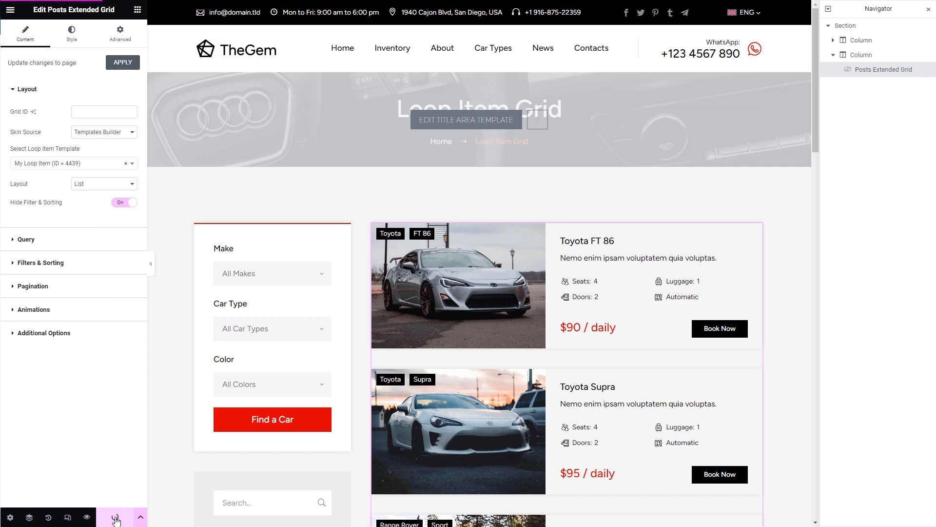
{"action": "left_click", "coordinate": [87, 517]}
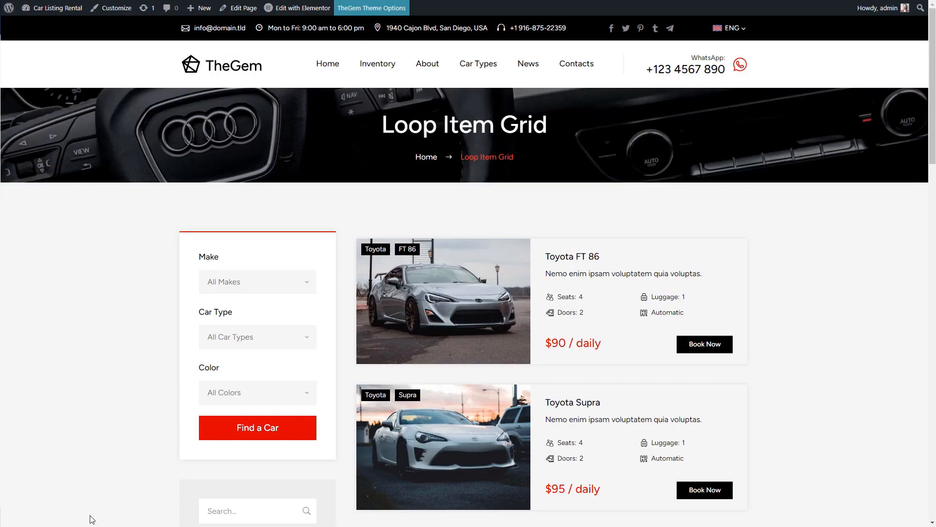
{"action": "scroll", "coordinate": [92, 520], "scroll_direction": "down", "scroll_amount": 9}
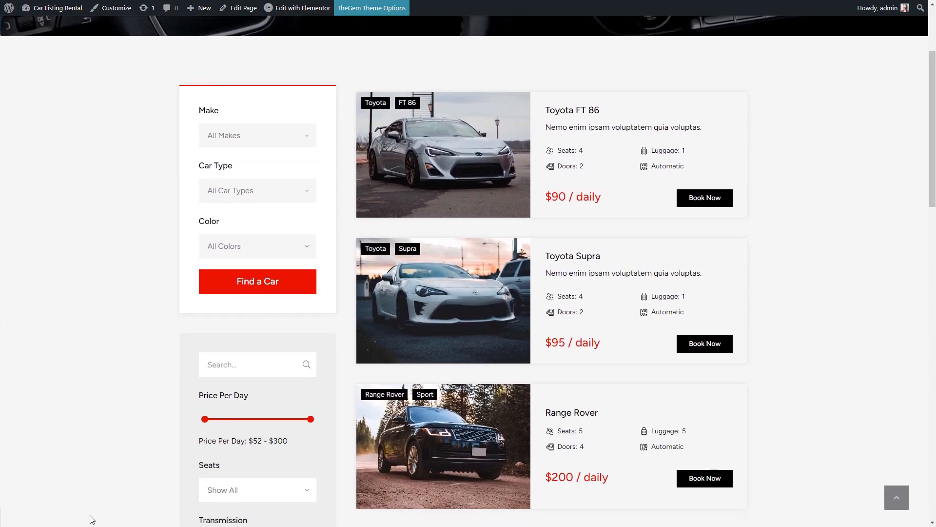
{"action": "scroll", "coordinate": [92, 519], "scroll_direction": "down", "scroll_amount": 7}
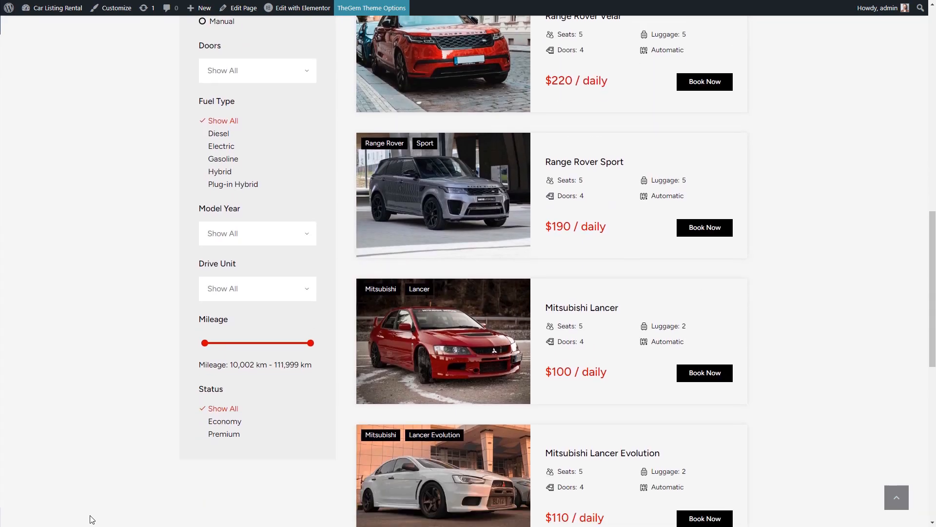
{"action": "scroll", "coordinate": [91, 519], "scroll_direction": "down", "scroll_amount": 3}
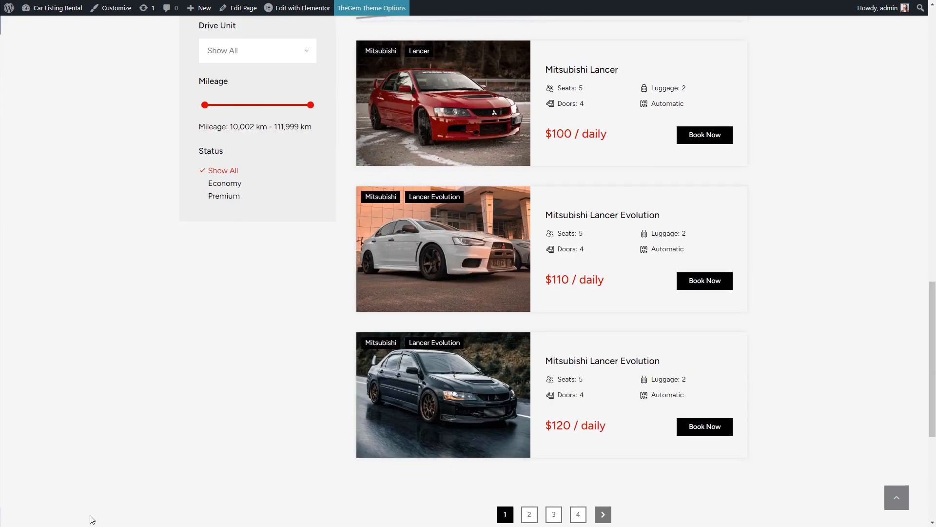
{"action": "scroll", "coordinate": [93, 520], "scroll_direction": "up", "scroll_amount": 20}
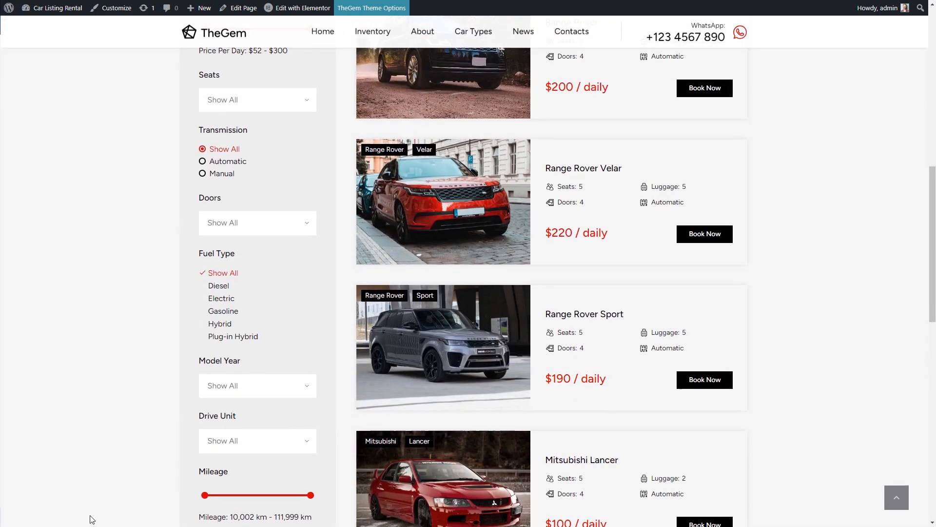
{"action": "scroll", "coordinate": [92, 520], "scroll_direction": "up", "scroll_amount": 2}
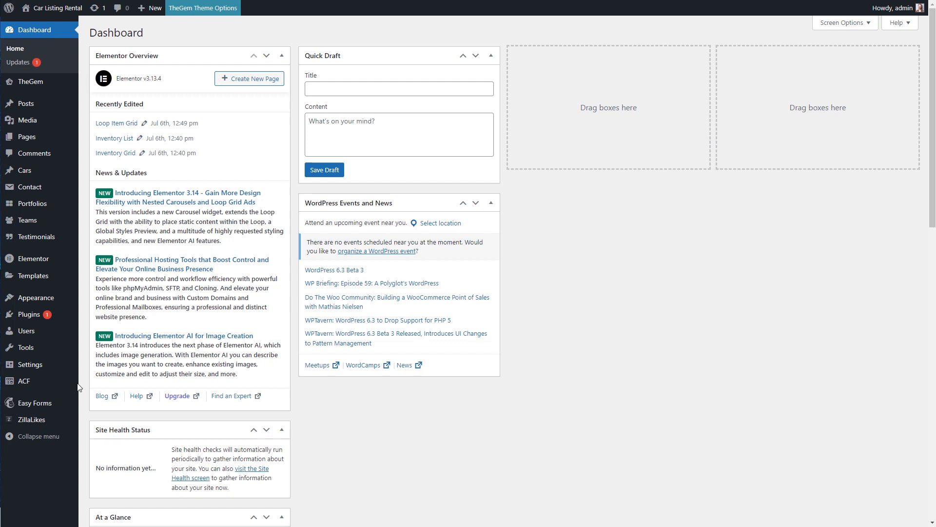
View the Audi make's archive page from the first car's make tag on the Inventory List page.
{"action": "mouse_move", "coordinate": [49, 383]}
{"action": "left_click", "coordinate": [95, 398]}
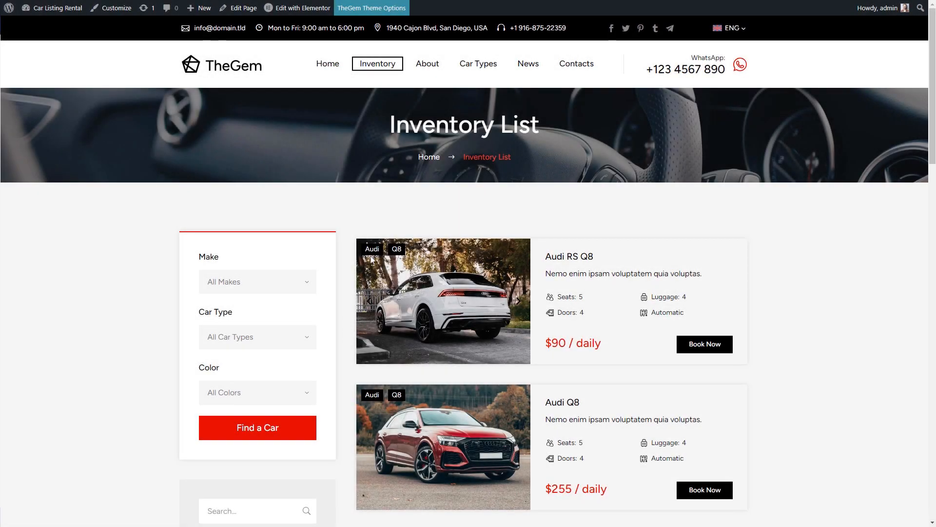
{"action": "left_click", "coordinate": [373, 249]}
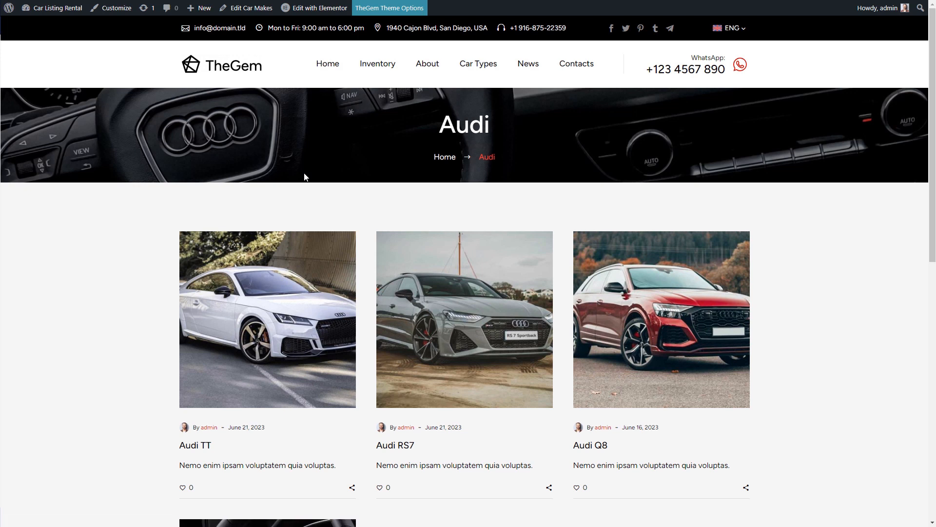
Create an Archives template named "Loop Archive" in TheGem Templates Builder.
{"action": "left_click", "coordinate": [367, 8]}
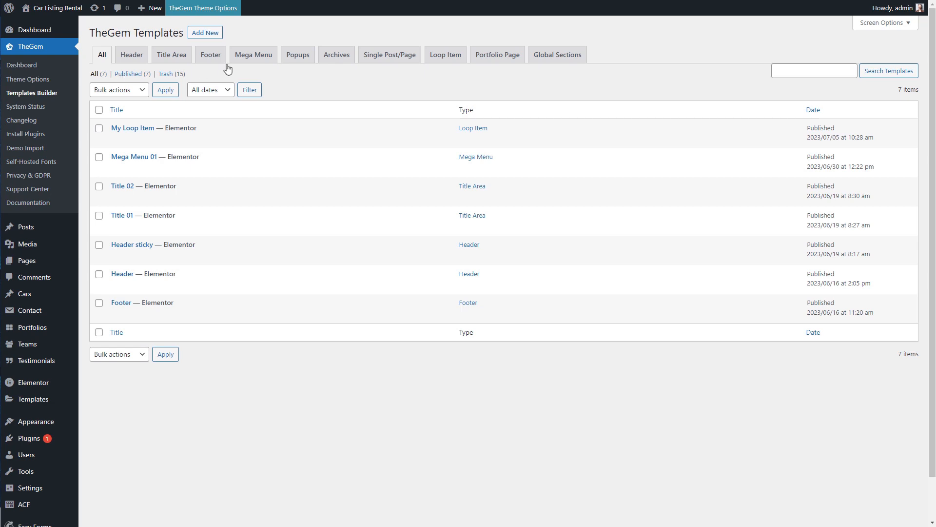
{"action": "left_click", "coordinate": [335, 57]}
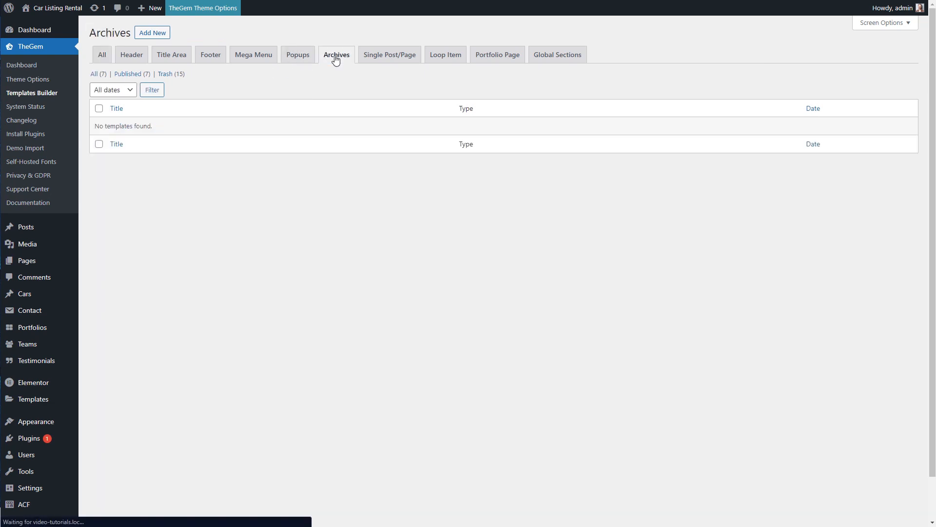
{"action": "left_click", "coordinate": [156, 36]}
{"action": "left_click", "coordinate": [538, 266]}
{"action": "type", "text": "Loop Archive"}
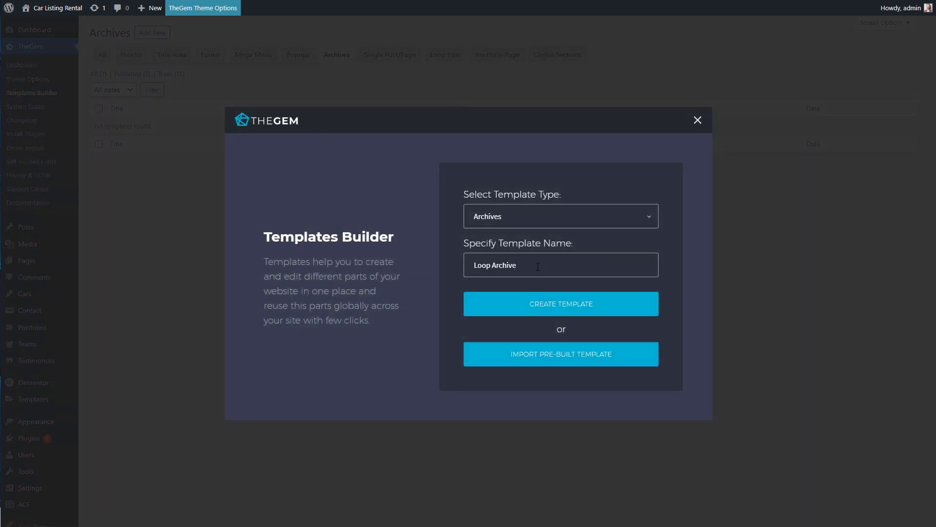
{"action": "left_click", "coordinate": [539, 305]}
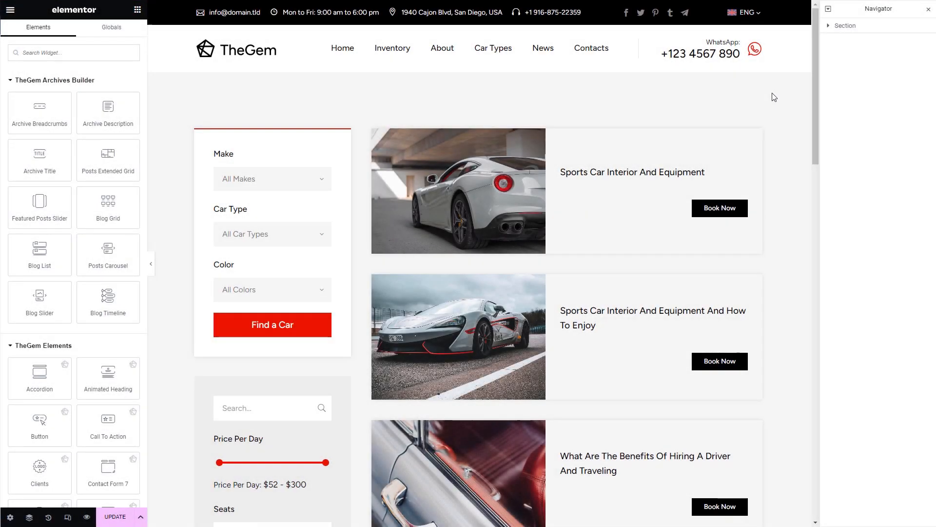
Check the Posts Extended Grid's query settings, and preview the archive template with the Car Makes taxonomy and the Audi term.
{"action": "left_click", "coordinate": [757, 137]}
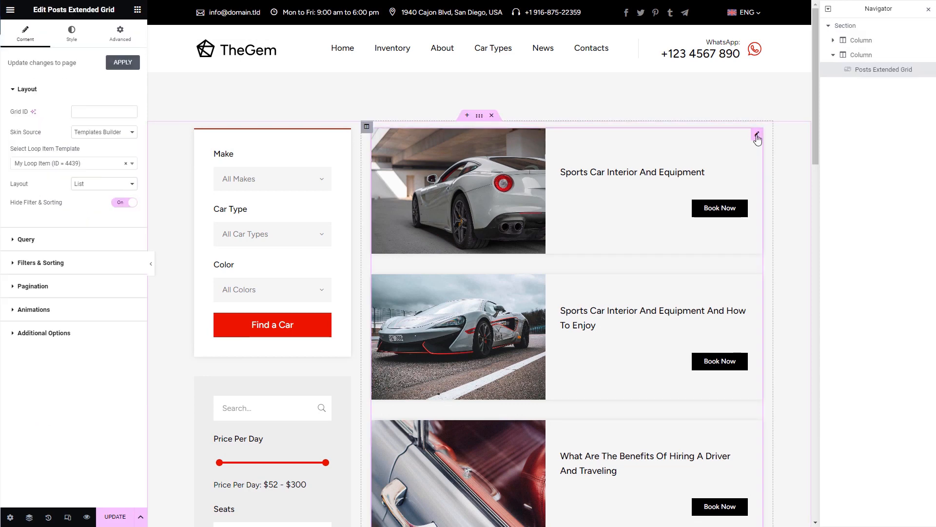
{"action": "left_click", "coordinate": [76, 247]}
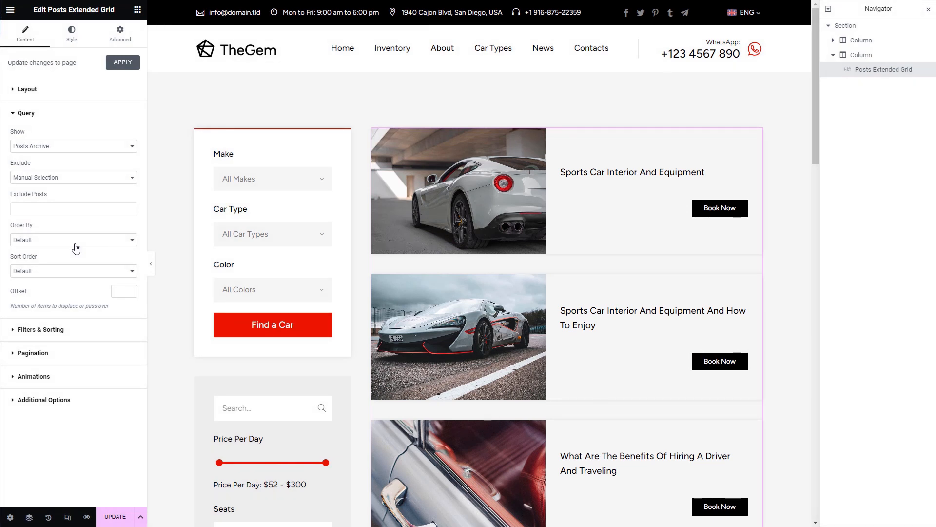
{"action": "left_click", "coordinate": [5, 521]}
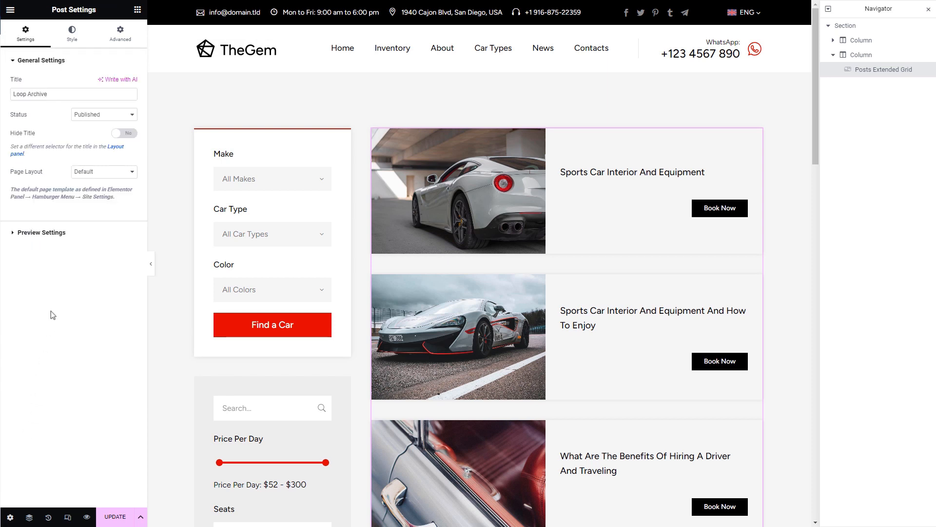
{"action": "left_click", "coordinate": [69, 236]}
{"action": "left_click", "coordinate": [66, 117]}
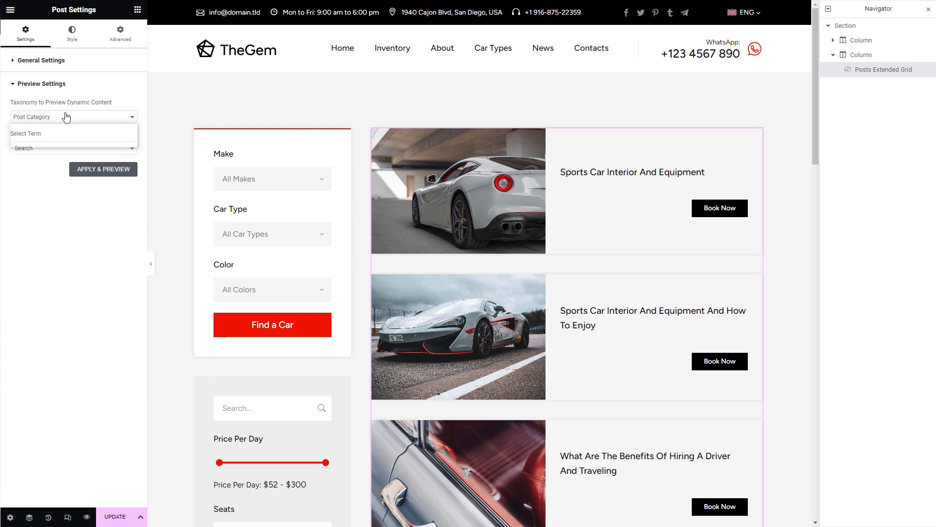
{"action": "left_click", "coordinate": [55, 142]}
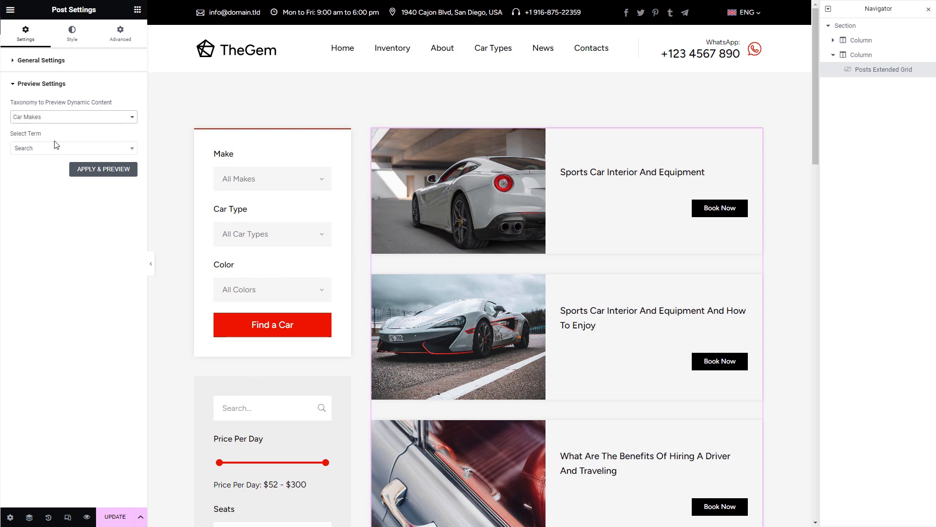
{"action": "left_click", "coordinate": [48, 147]}
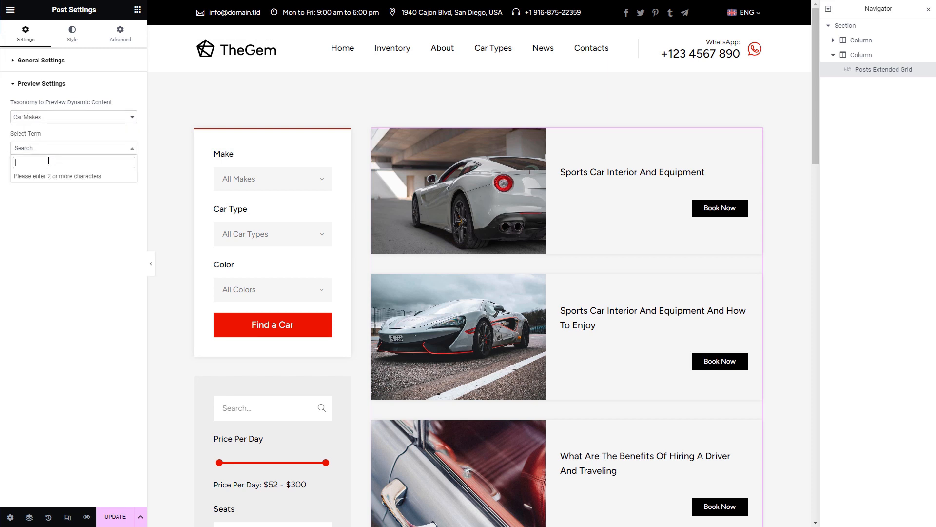
{"action": "type", "text": "aud"}
{"action": "left_click", "coordinate": [43, 176]}
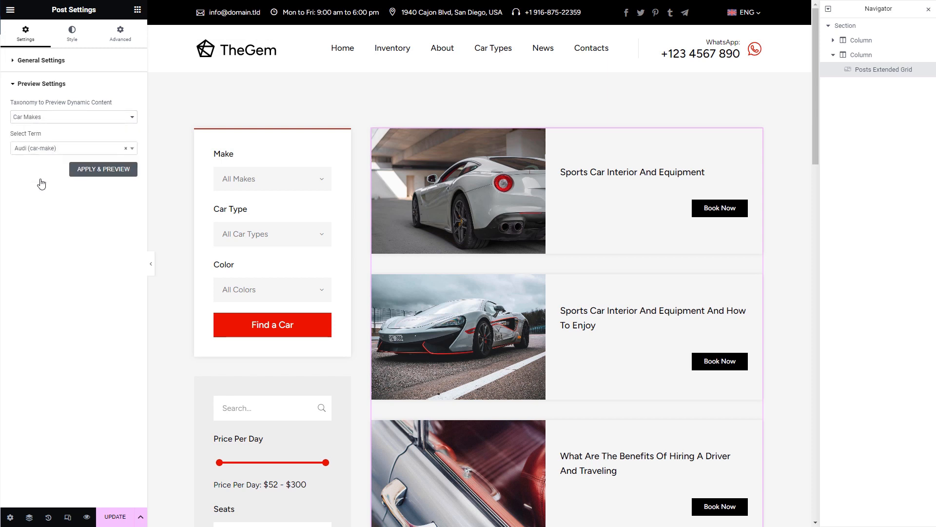
{"action": "left_click", "coordinate": [104, 169]}
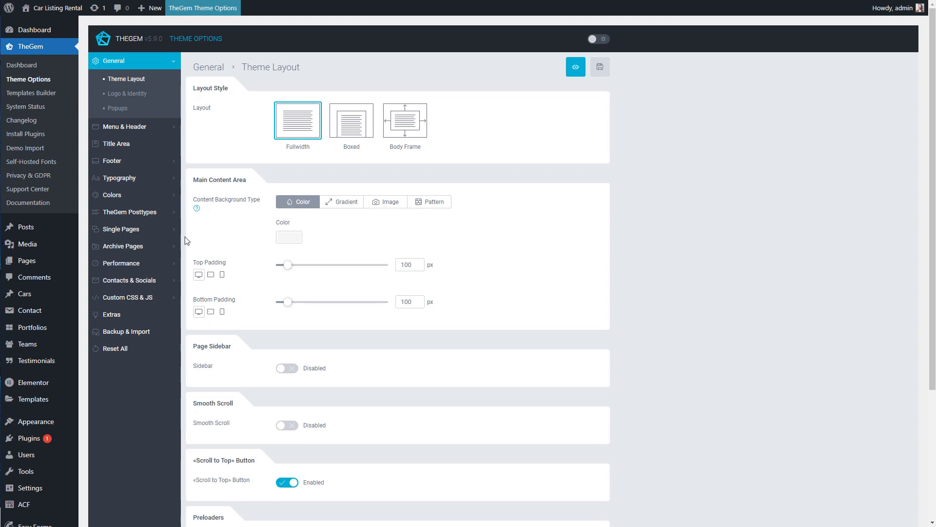
Set the Cars Archive layout source in the theme options to Templates Builder with the Loop Archive template.
{"action": "left_click", "coordinate": [145, 248]}
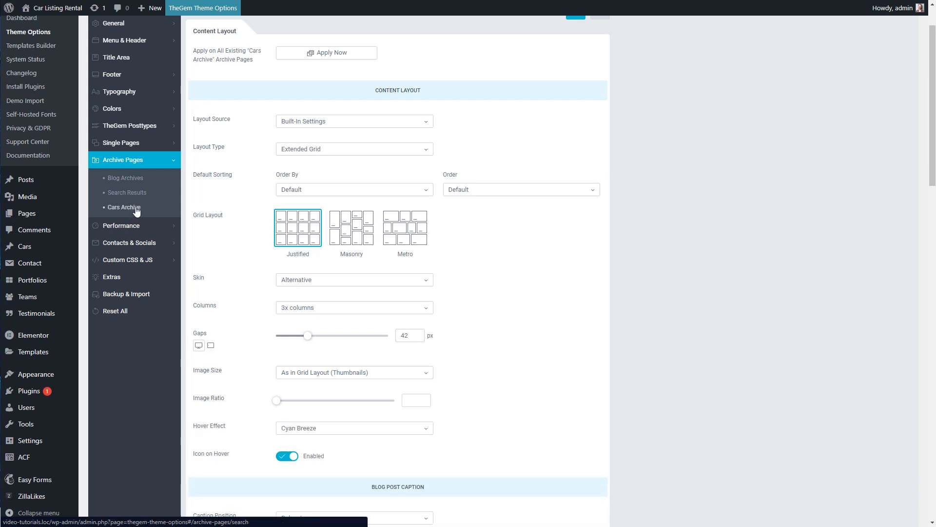
{"action": "left_click", "coordinate": [321, 122]}
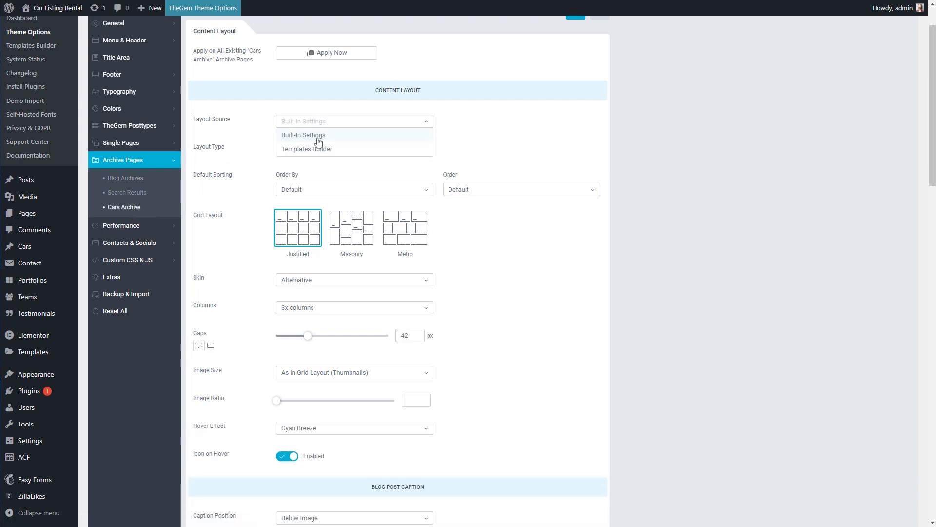
{"action": "left_click", "coordinate": [315, 149]}
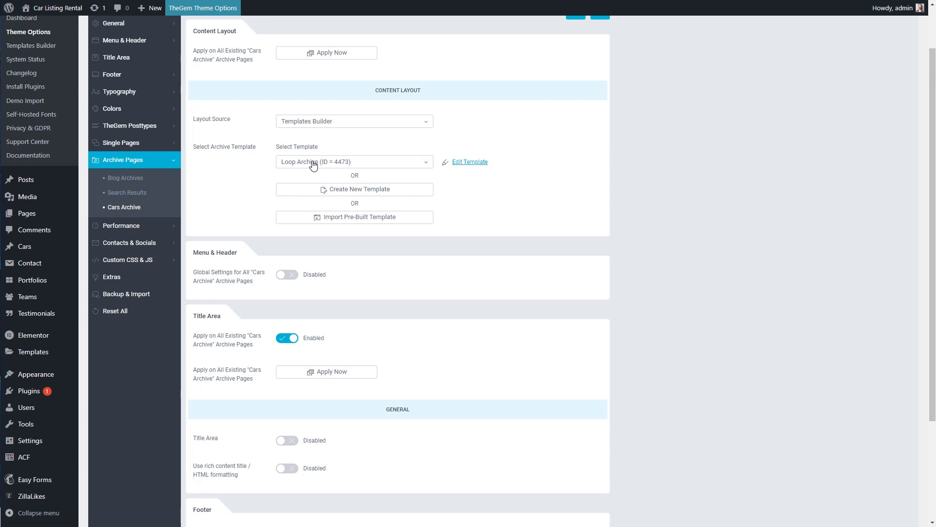
{"action": "left_click", "coordinate": [313, 162]}
{"action": "left_click", "coordinate": [306, 189]}
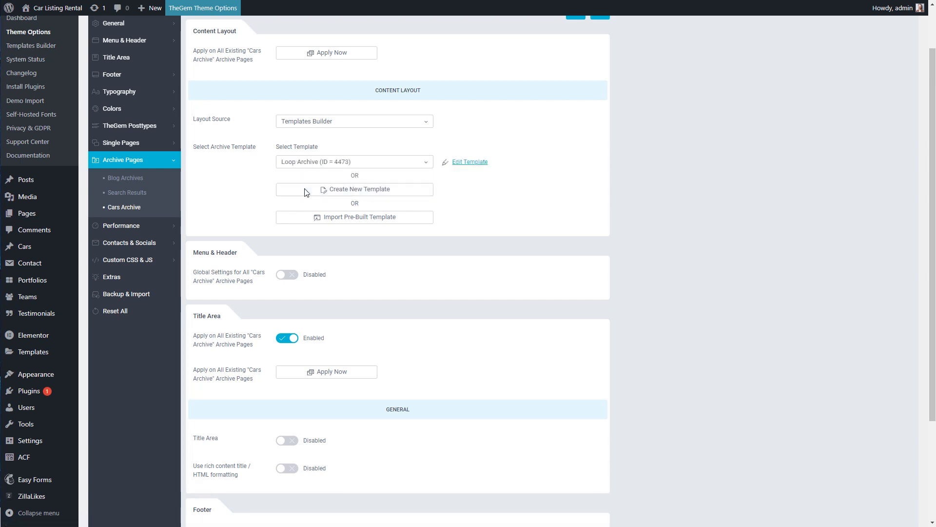
Save the theme options and review the BMW make's archive page on the front end.
{"action": "scroll", "coordinate": [306, 192], "scroll_direction": "up", "scroll_amount": 2}
{"action": "left_click", "coordinate": [606, 72]}
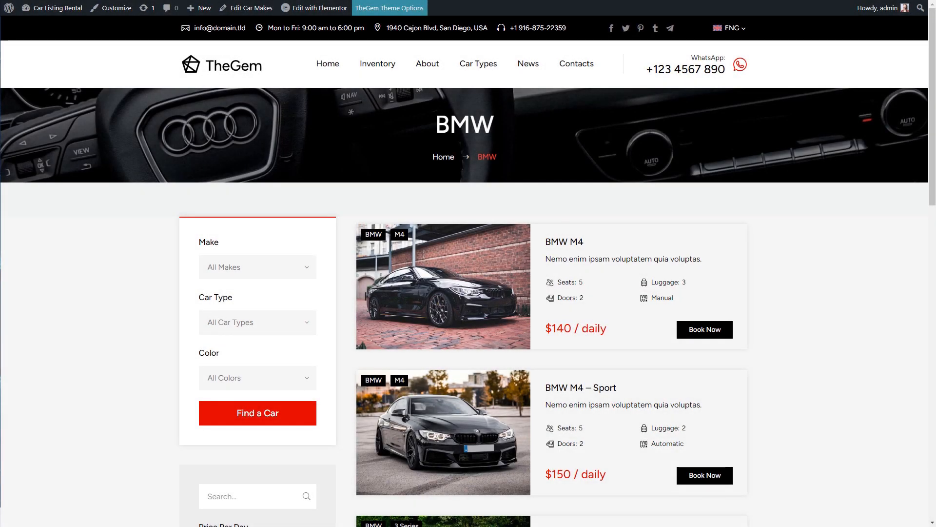
{"action": "scroll", "coordinate": [468, 270], "scroll_direction": "down", "scroll_amount": 4}
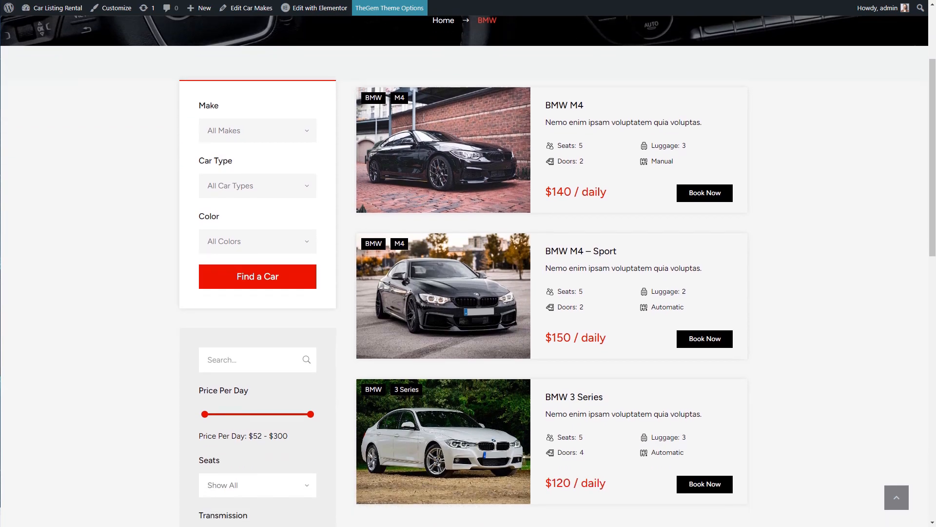
{"action": "scroll", "coordinate": [469, 270], "scroll_direction": "up", "scroll_amount": 4}
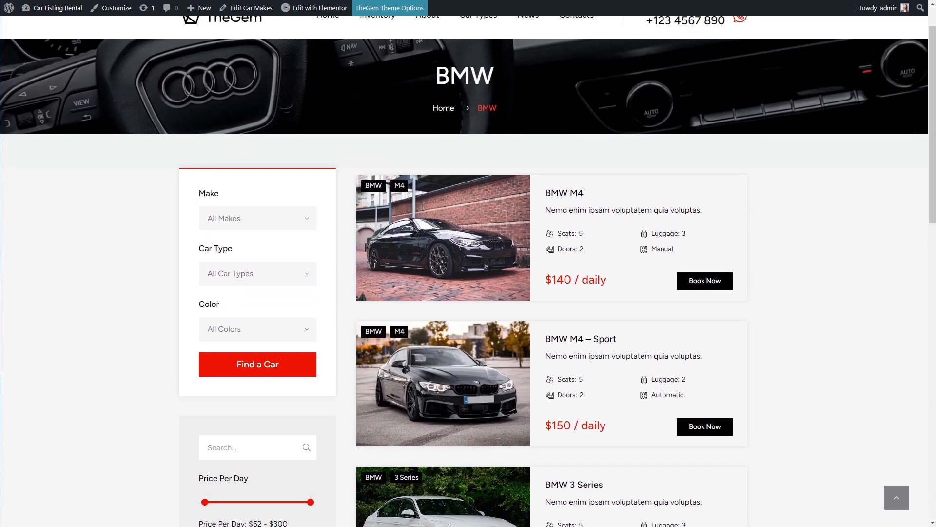